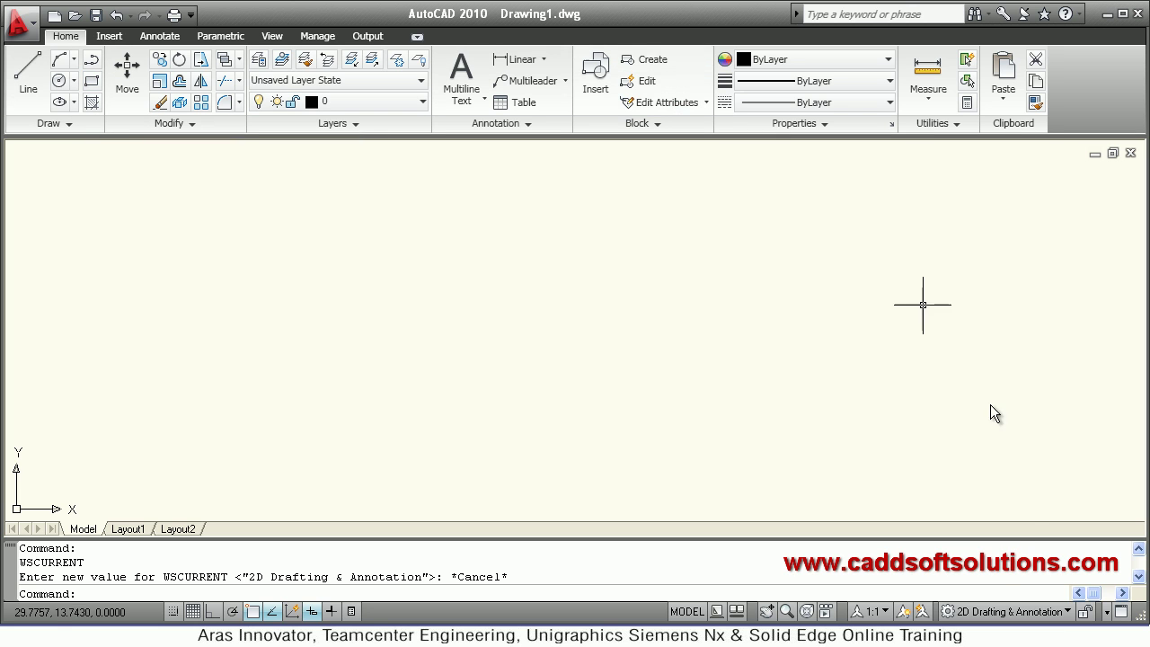
Switch to the 3D Modeling workspace and close the Tool Palettes window.
click(988, 611)
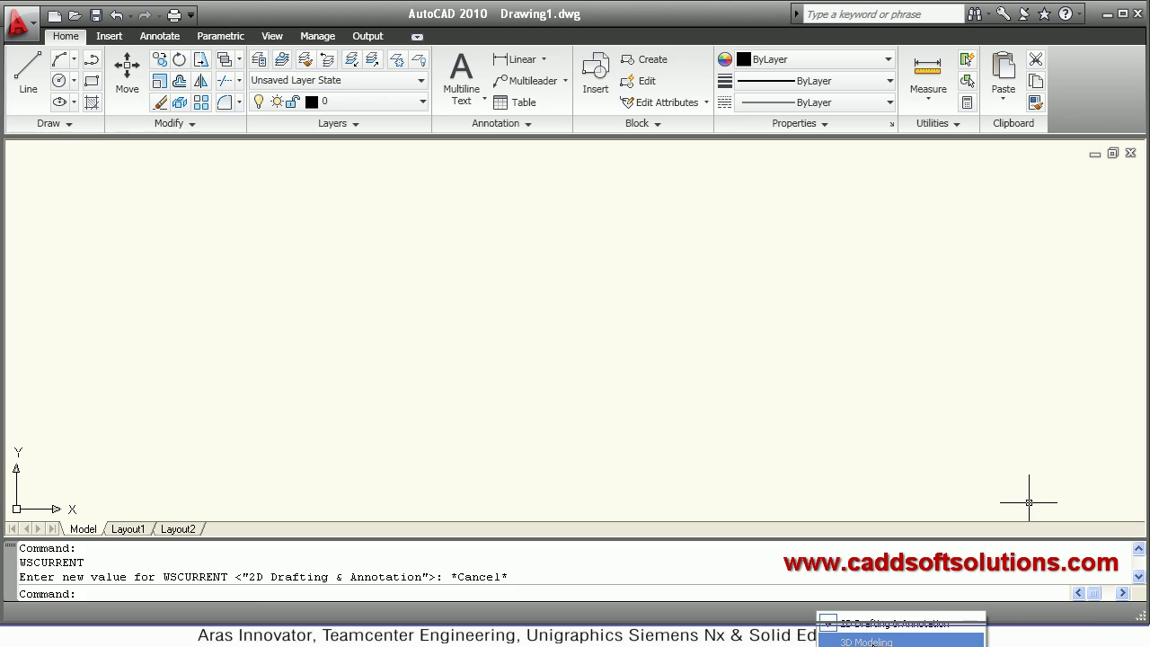
click(867, 641)
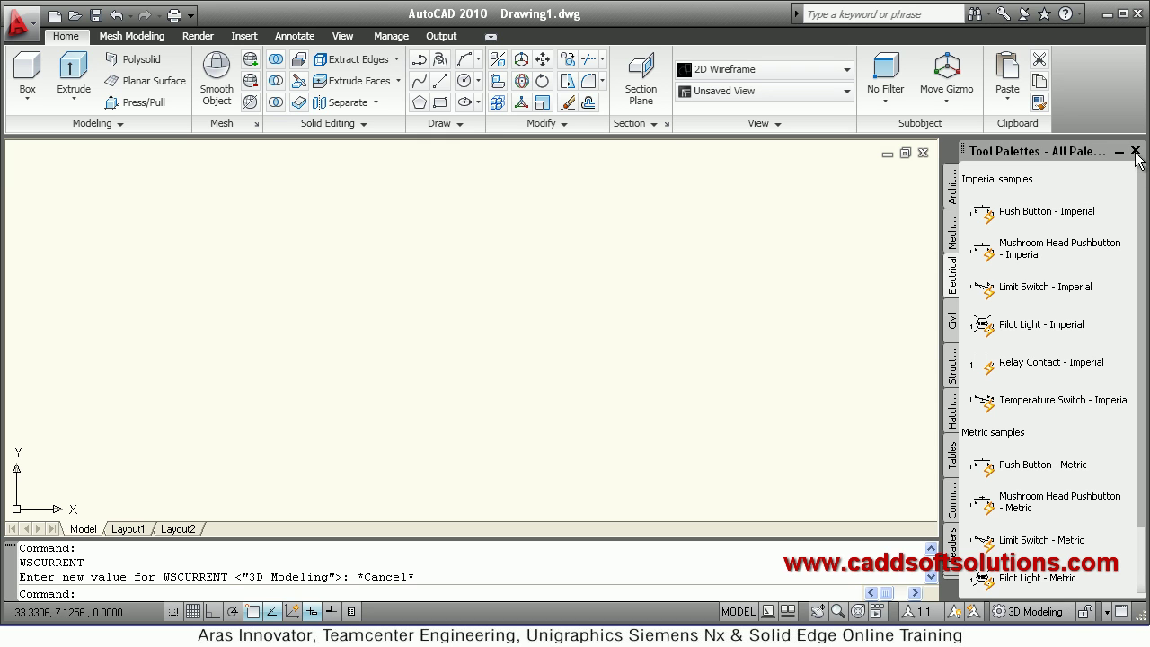
click(1134, 151)
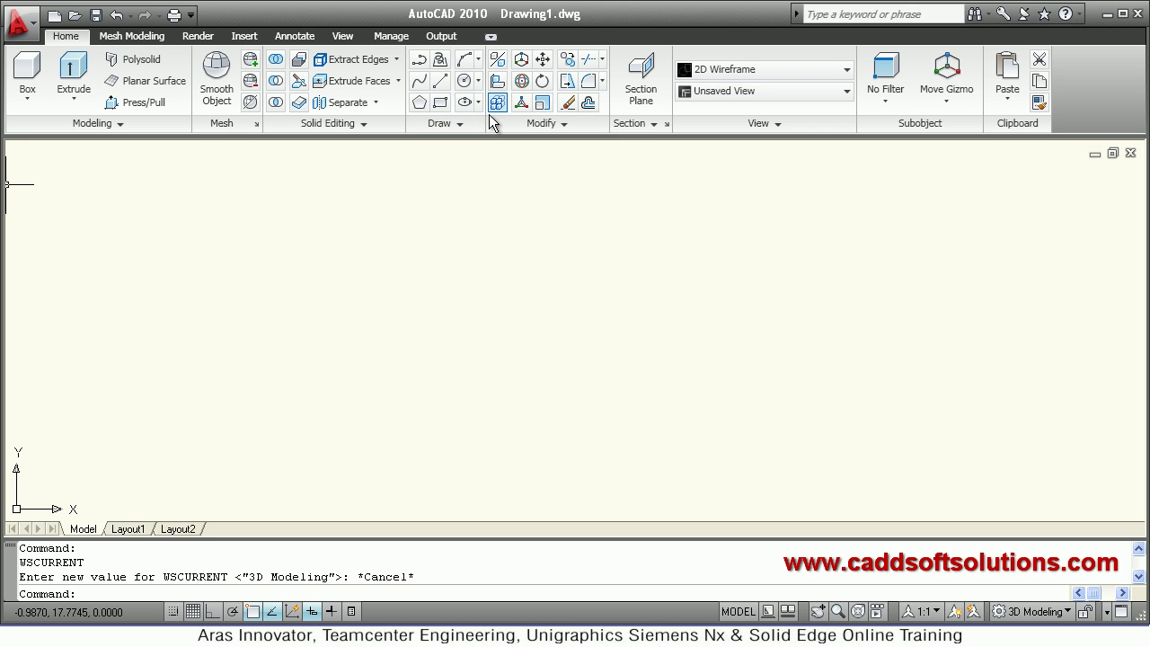
Switch to the SE Isometric view and zoom to extents.
click(739, 90)
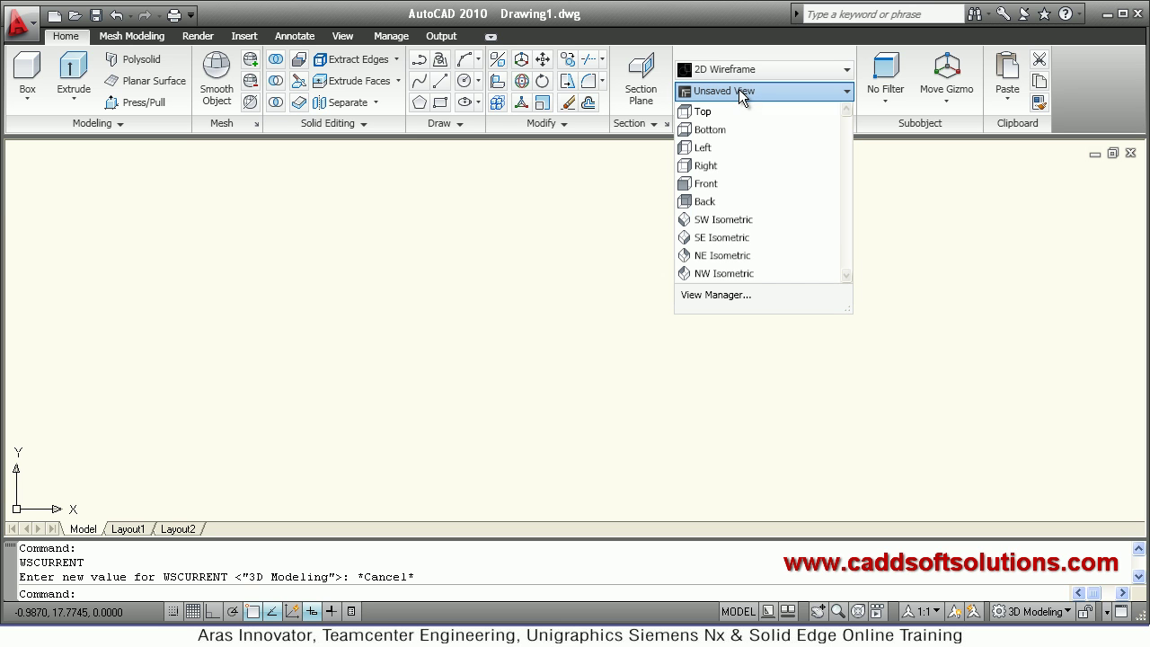
click(720, 239)
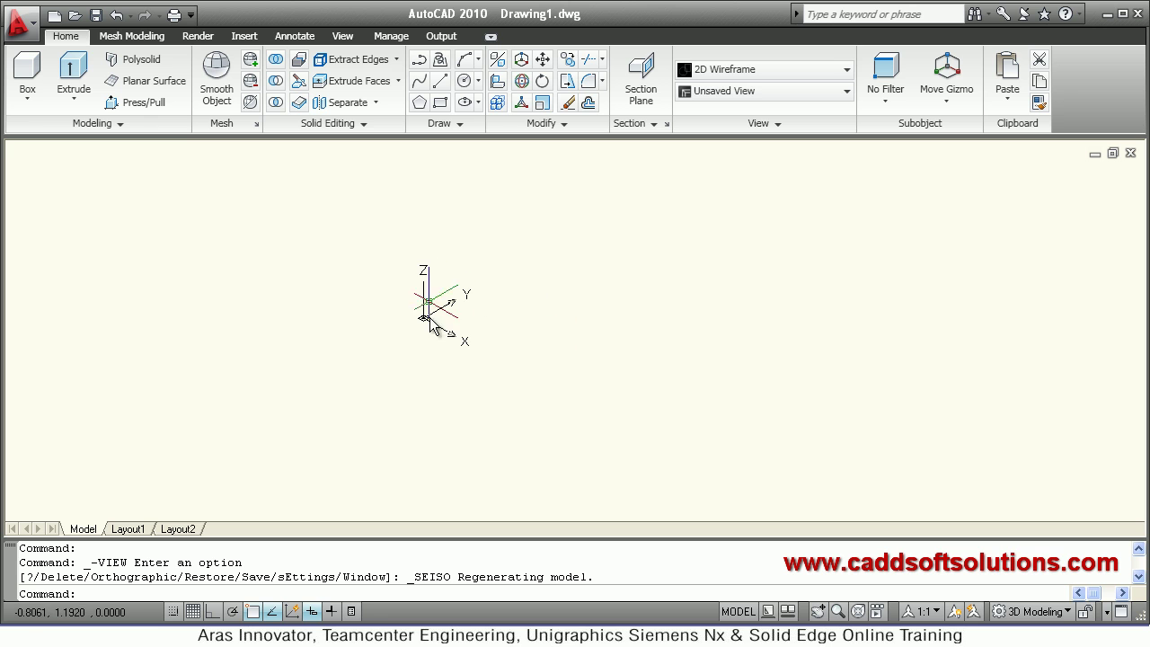
middle_click(465, 301)
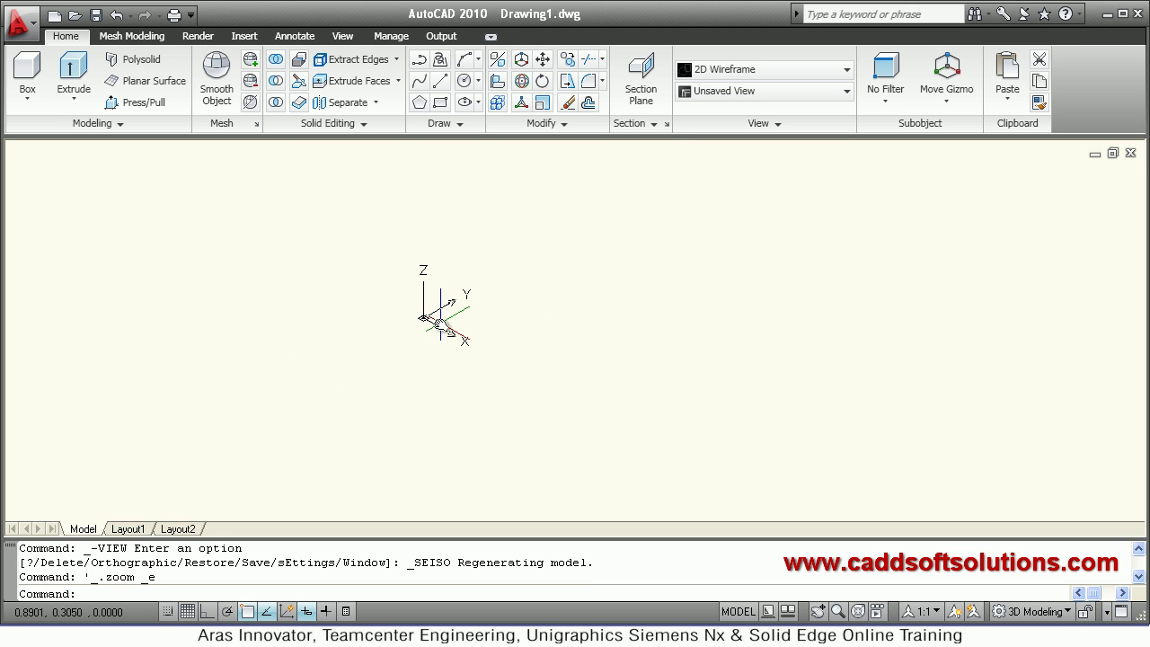
Set the UCS icon to Noorigin and glance at the reference PDF.
key(Return)
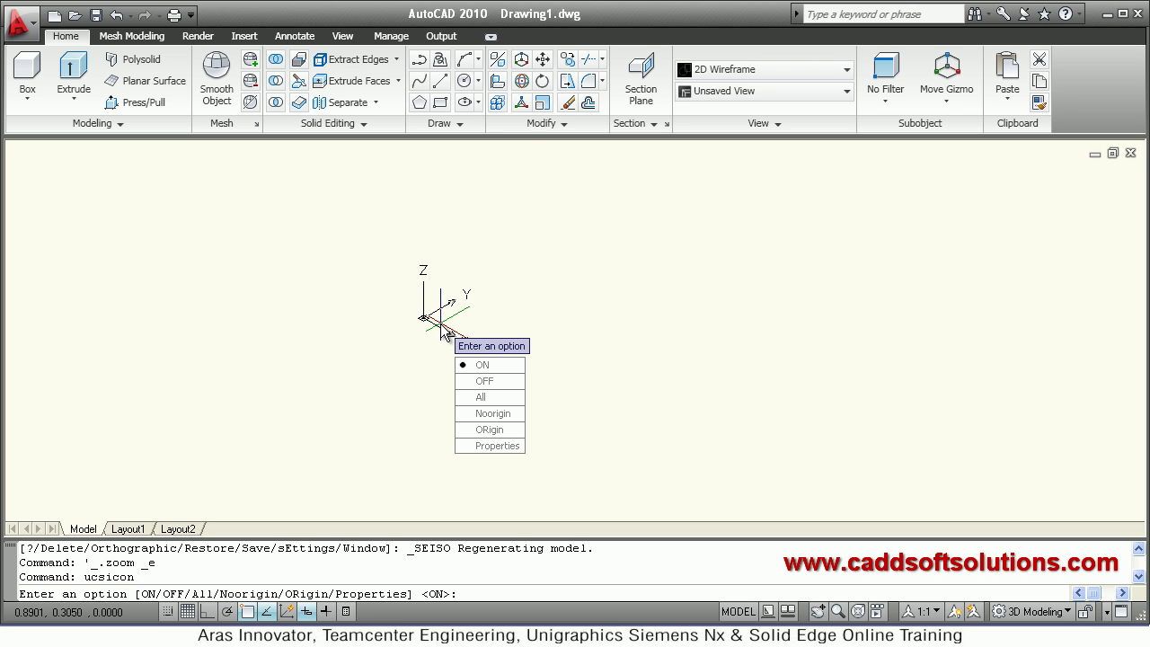
click(493, 413)
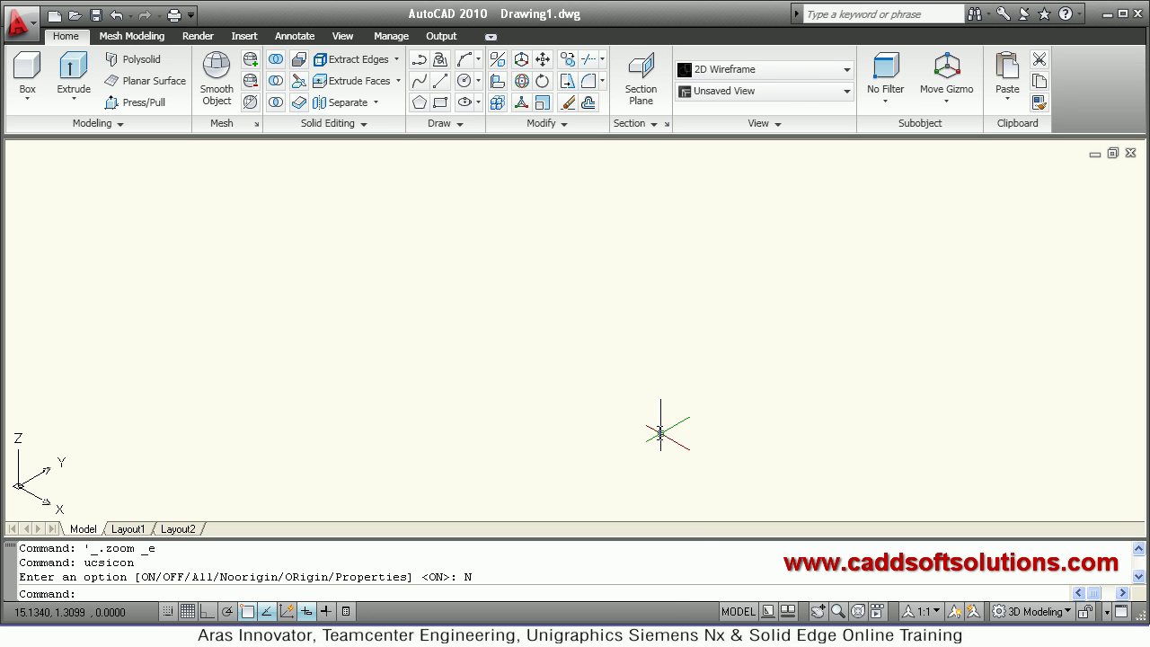
key(alt+Tab)
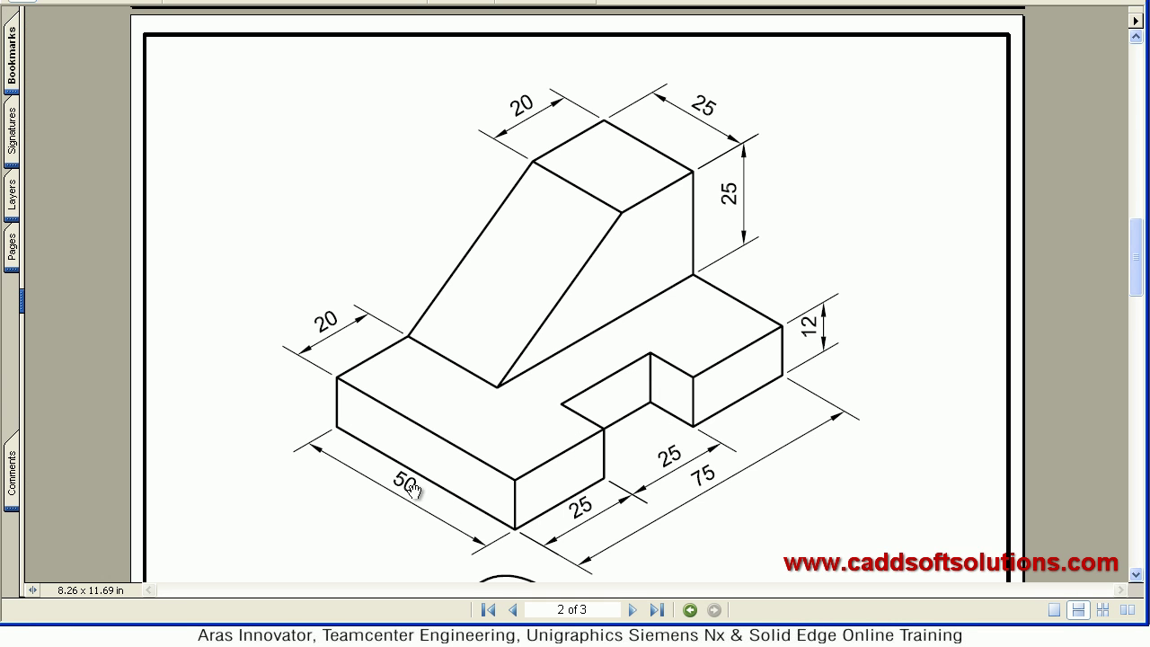
key(alt+Tab)
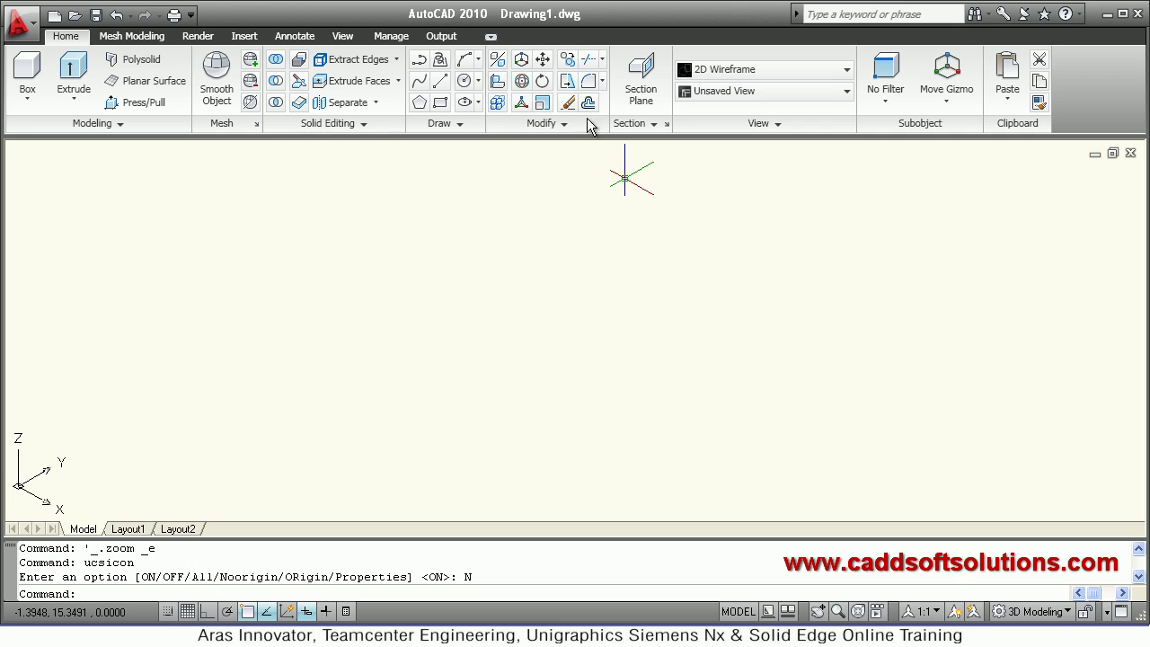
With Ortho on, draw the first two outline edges, 50 and 75 long.
click(439, 82)
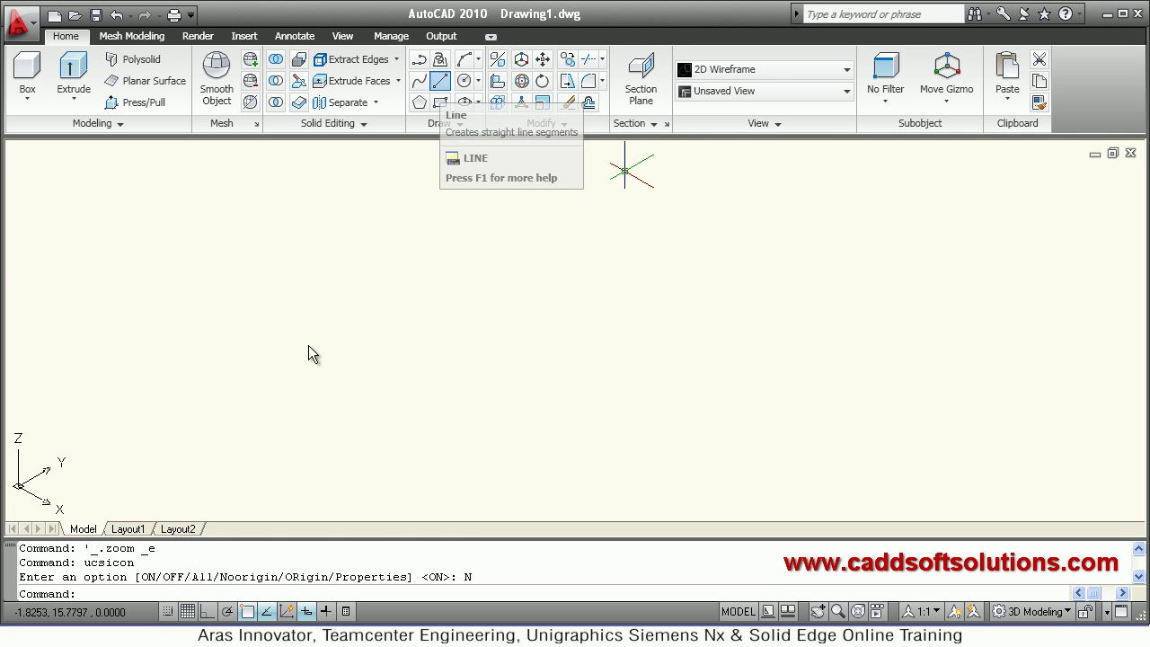
click(296, 411)
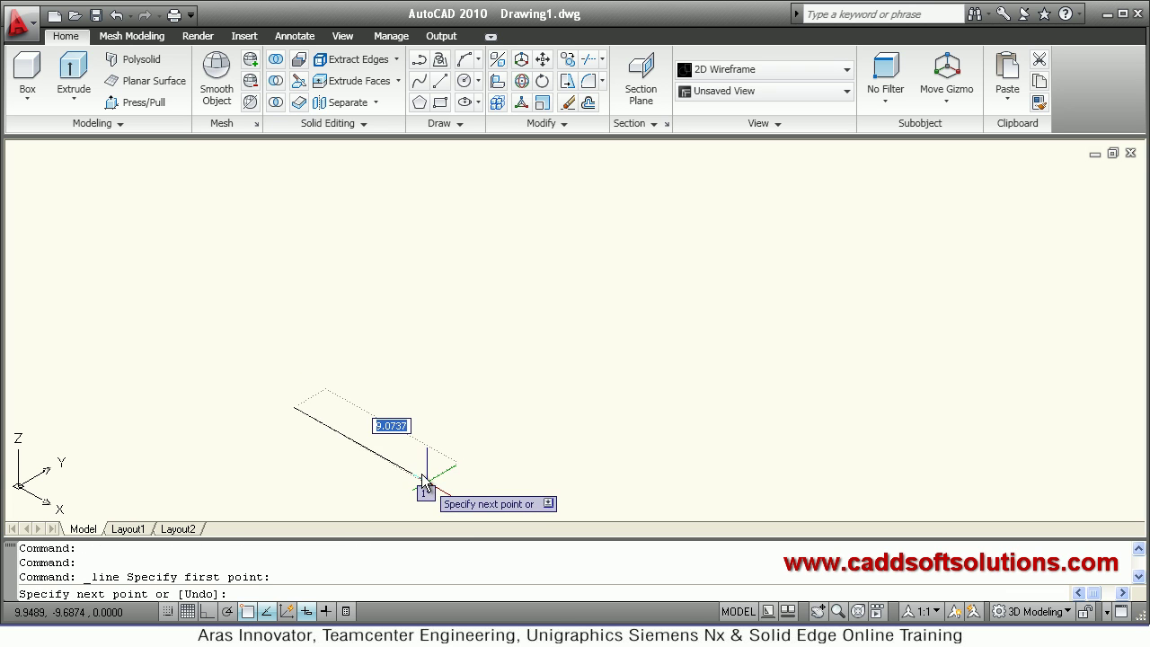
key(F8)
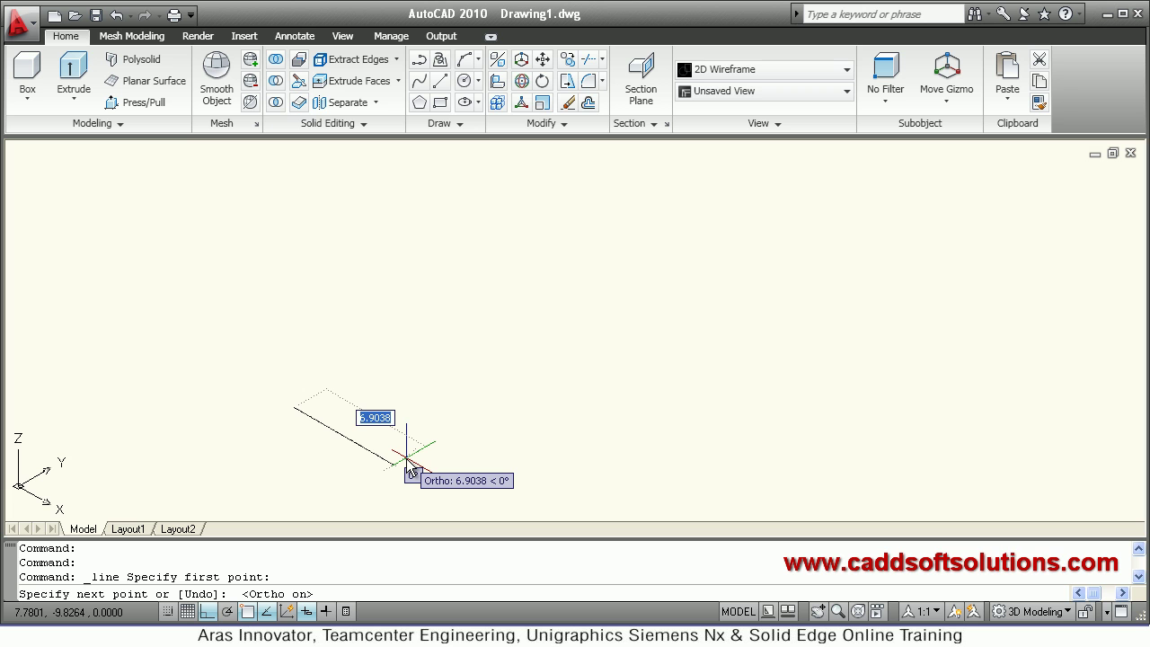
text(50)
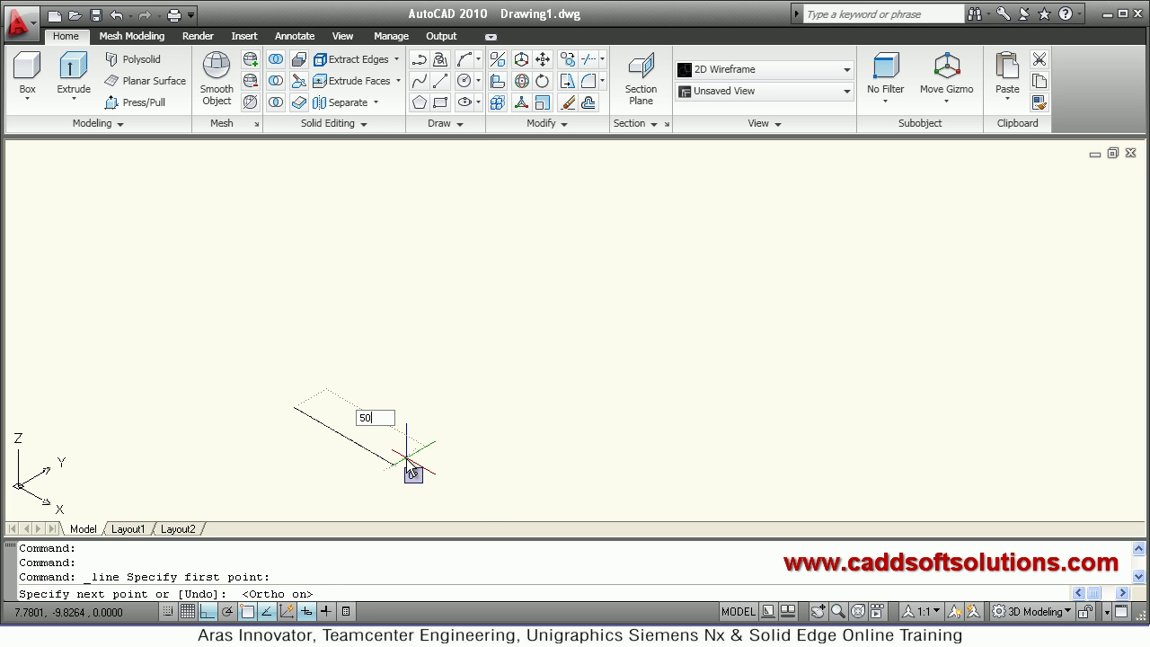
key(Return)
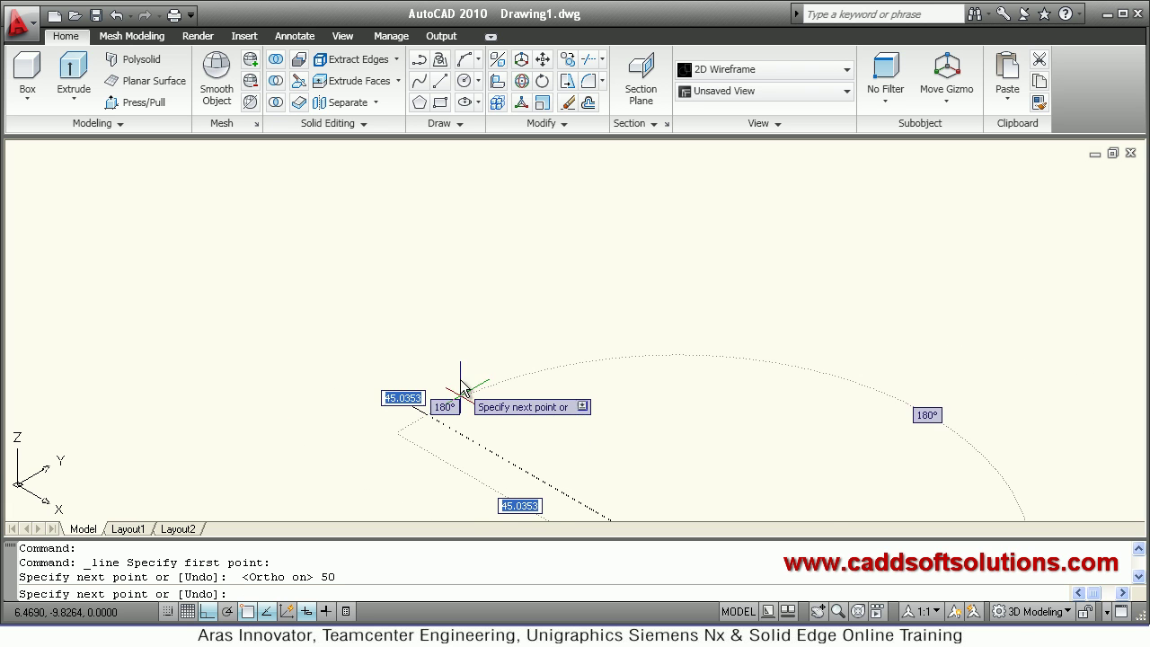
scroll(462, 382, down, 3)
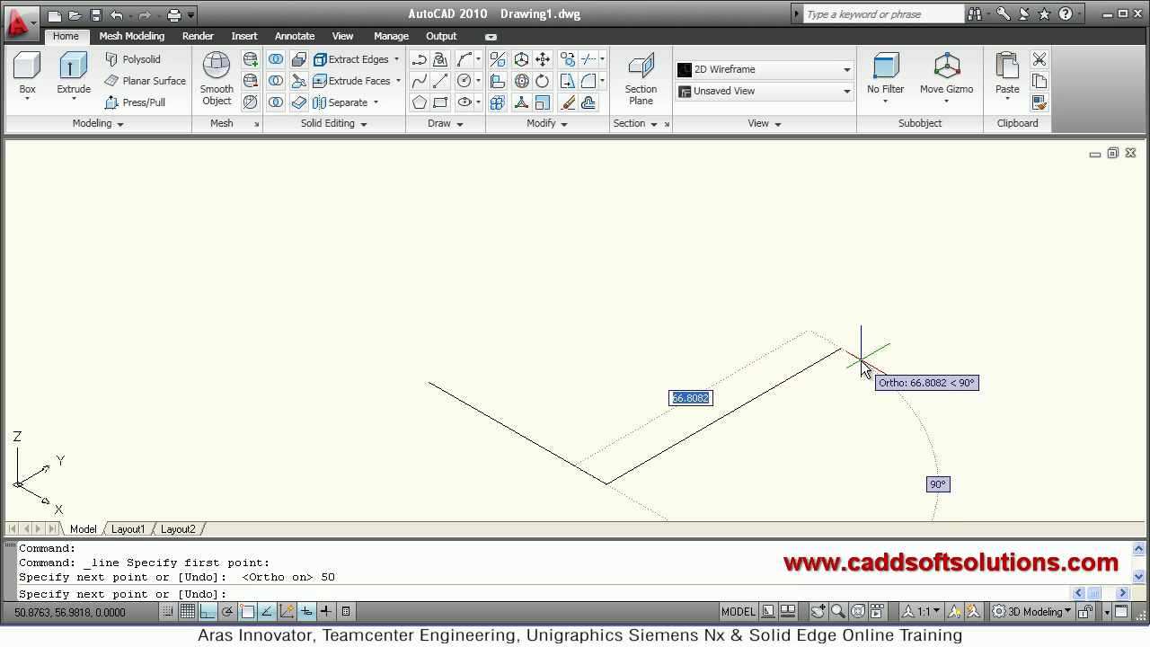
text(75)
key(Return)
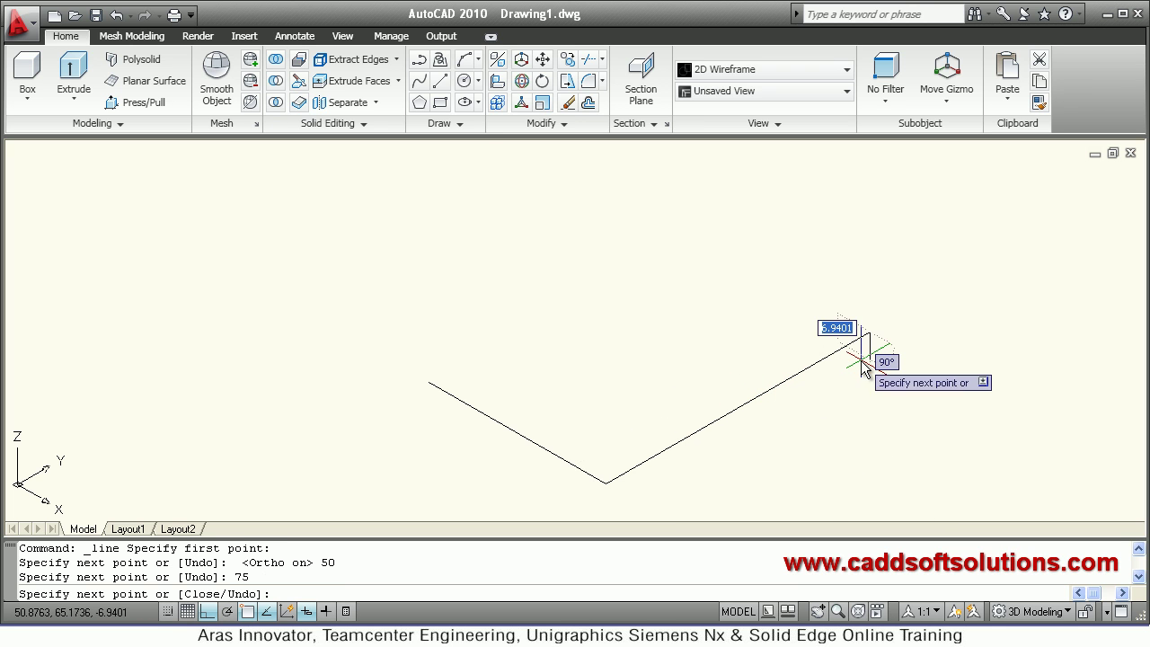
Draw a 50 edge, undo it, and close the outline back at the start corner.
text(50)
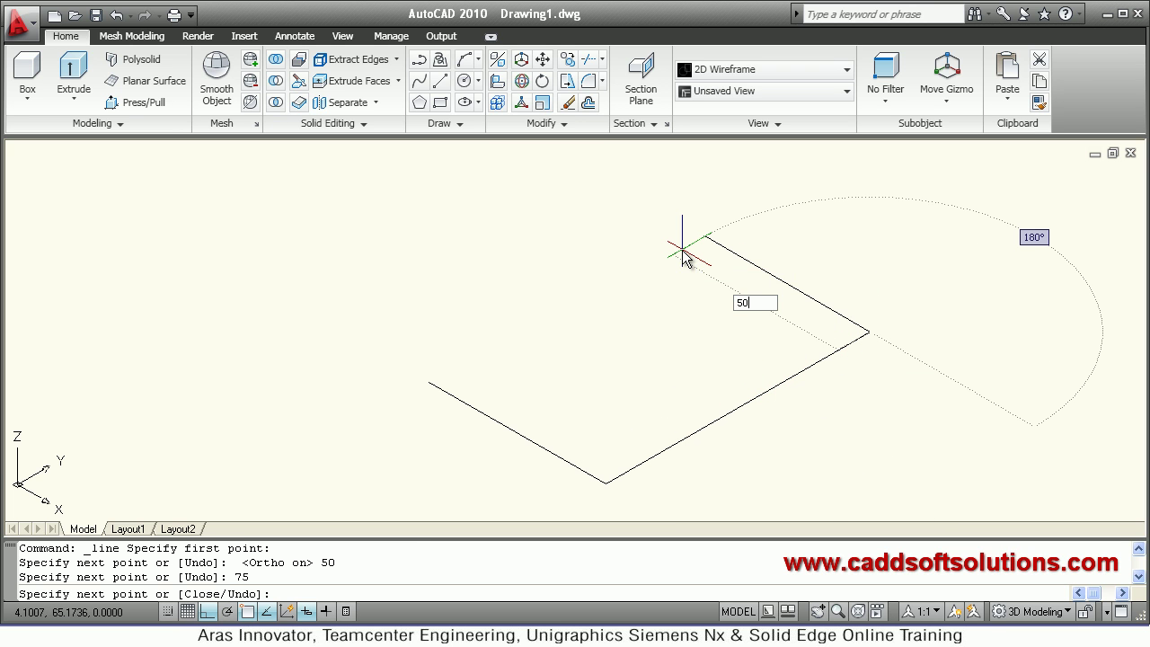
key(Return)
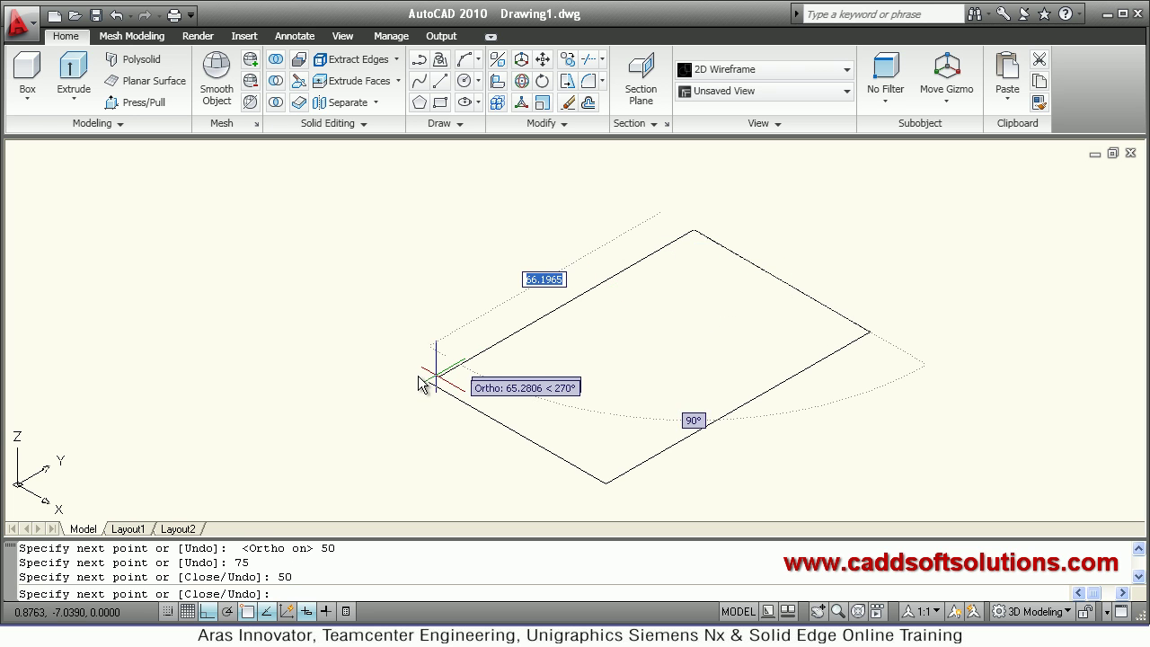
text(u)
key(Return)
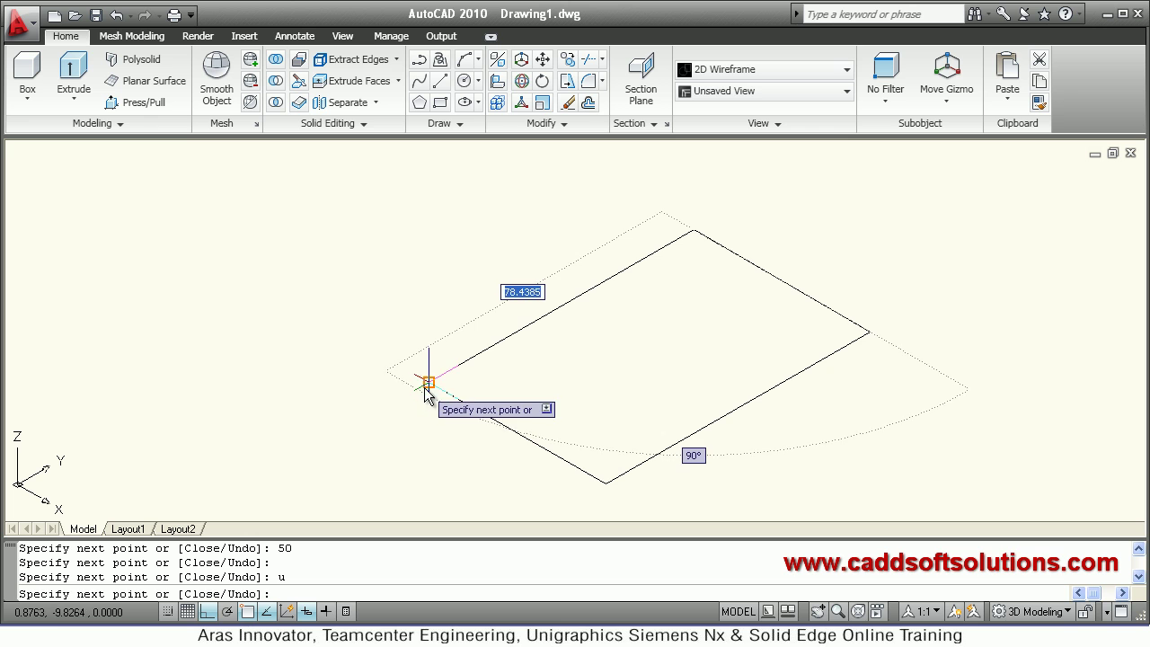
click(427, 382)
key(Return)
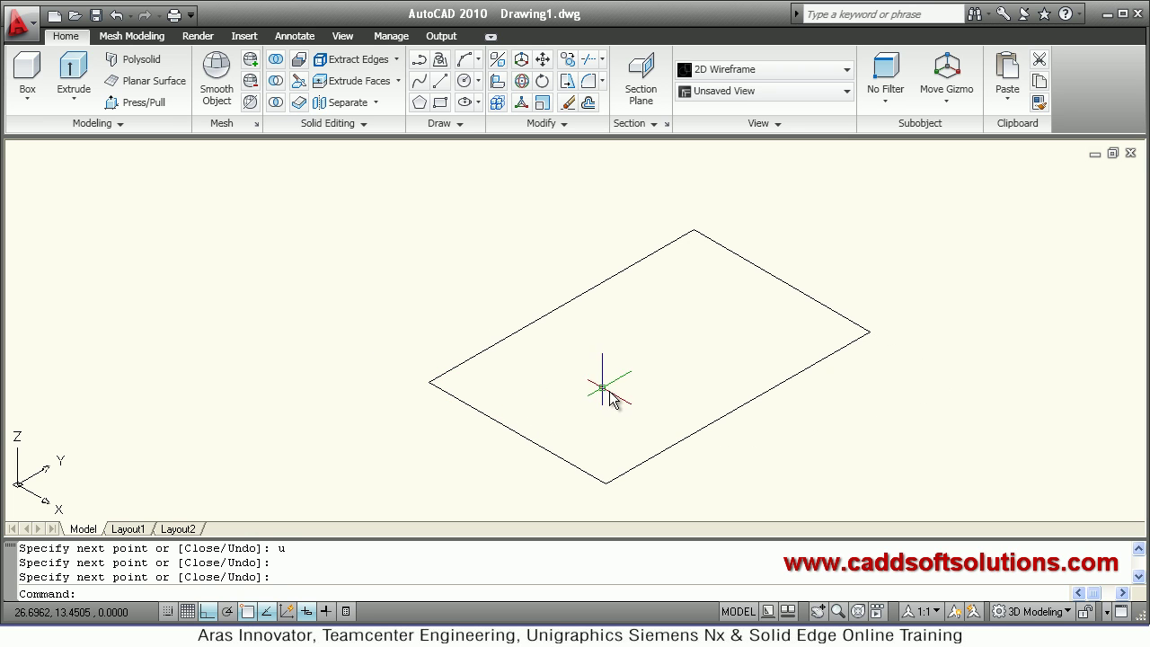
Press/Pull the rectangle's area up 12 units, checking the thickness on the reference.
click(149, 106)
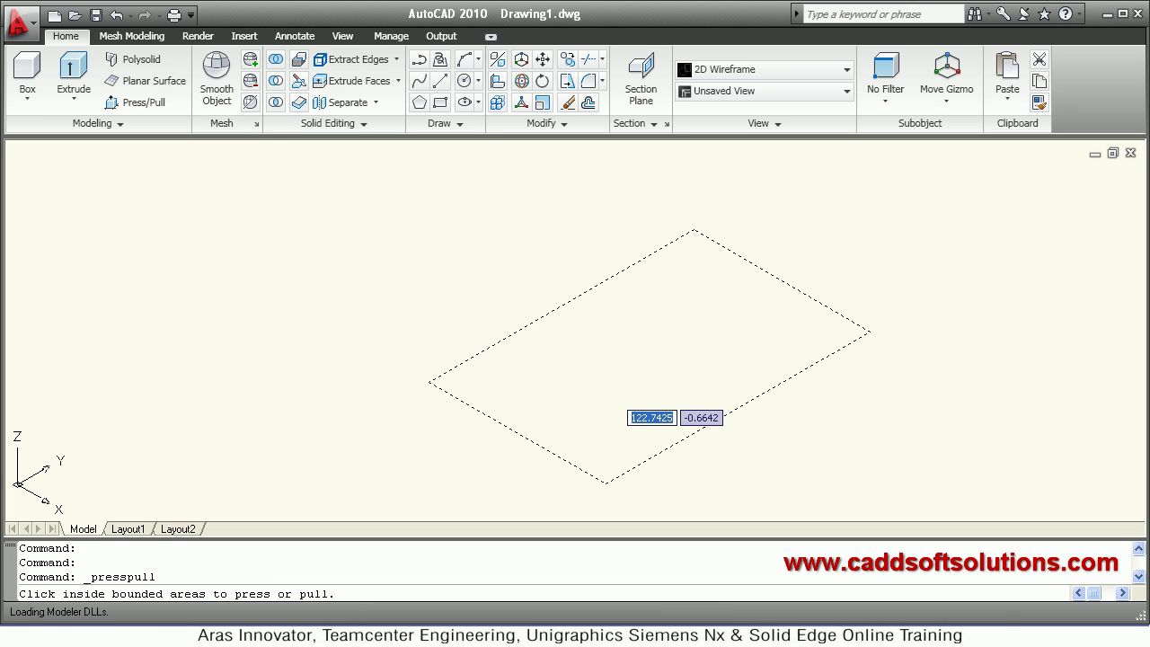
click(570, 375)
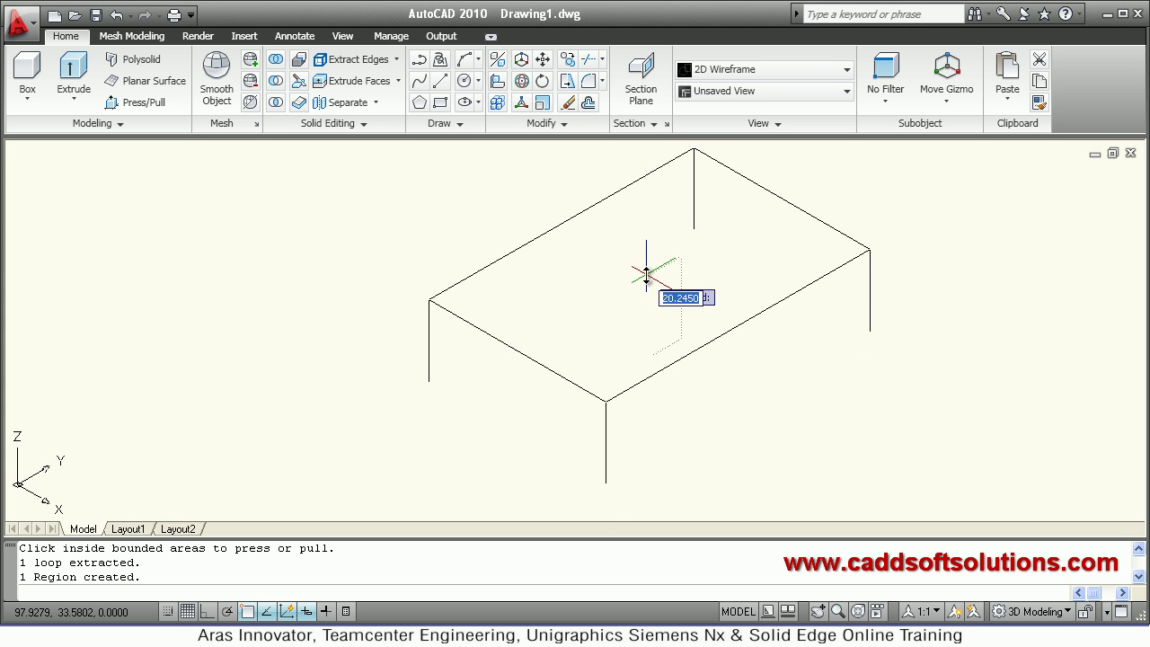
key(alt+Tab)
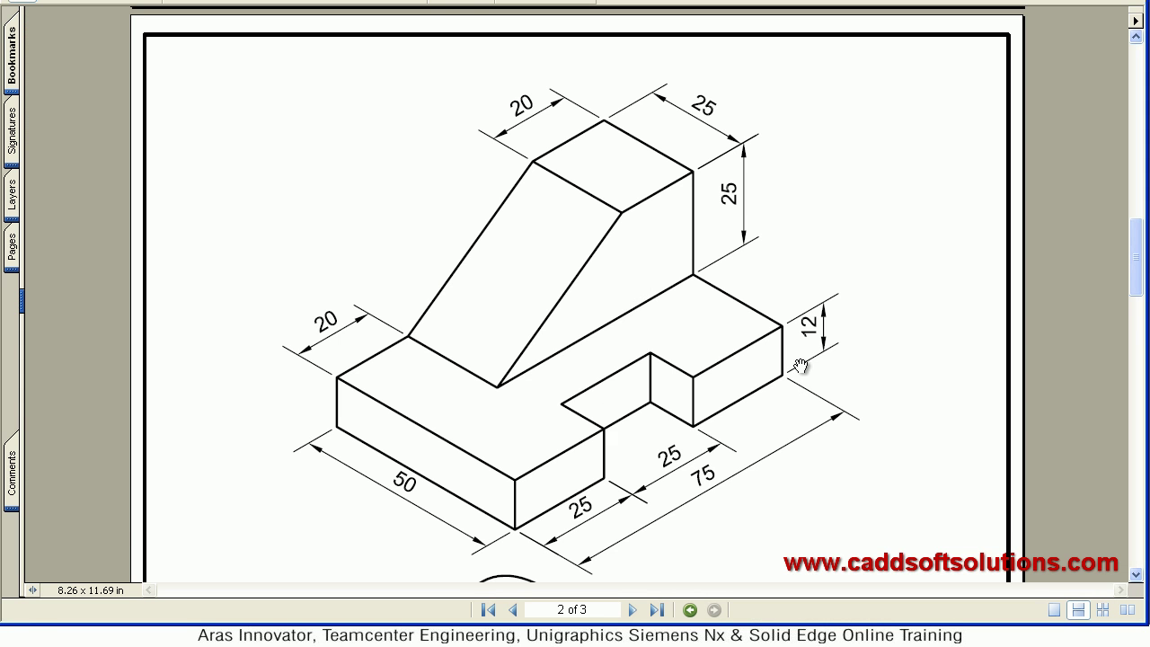
key(alt+Tab)
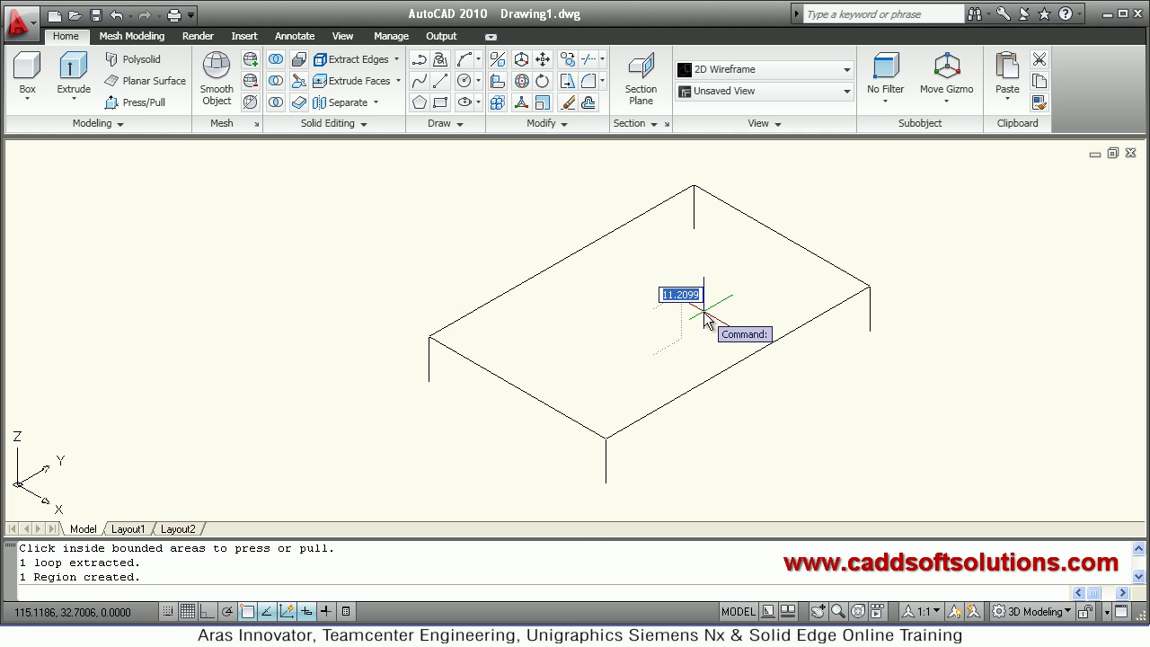
text(12)
key(Return)
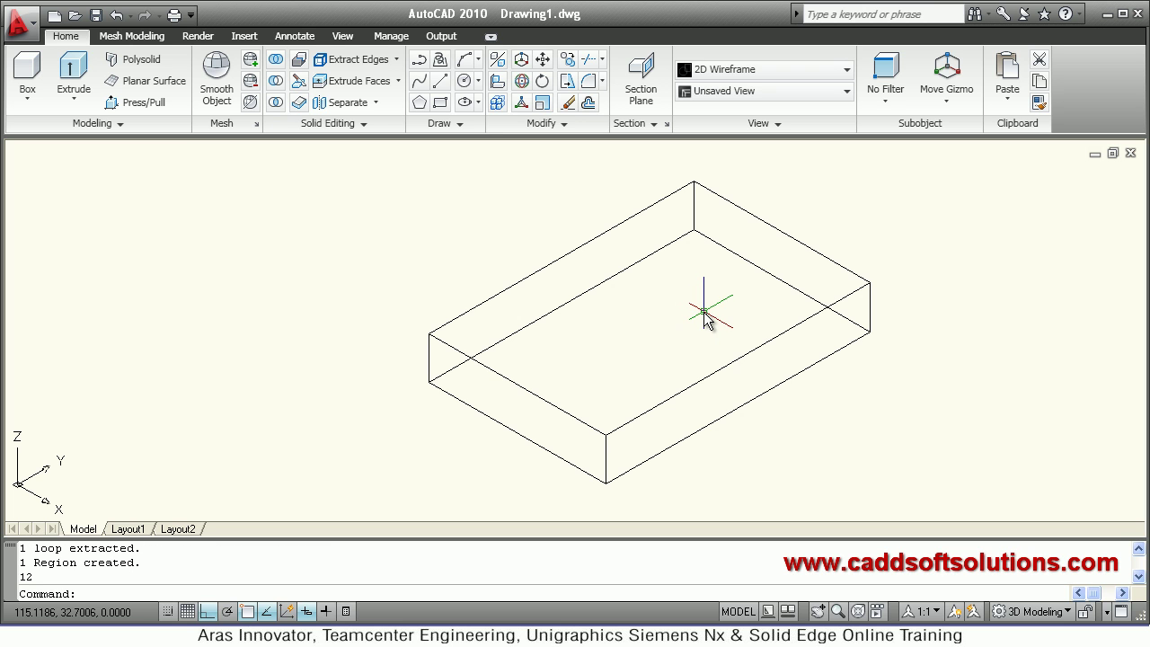
scroll(632, 378, down, 1)
scroll(751, 338, down, 1)
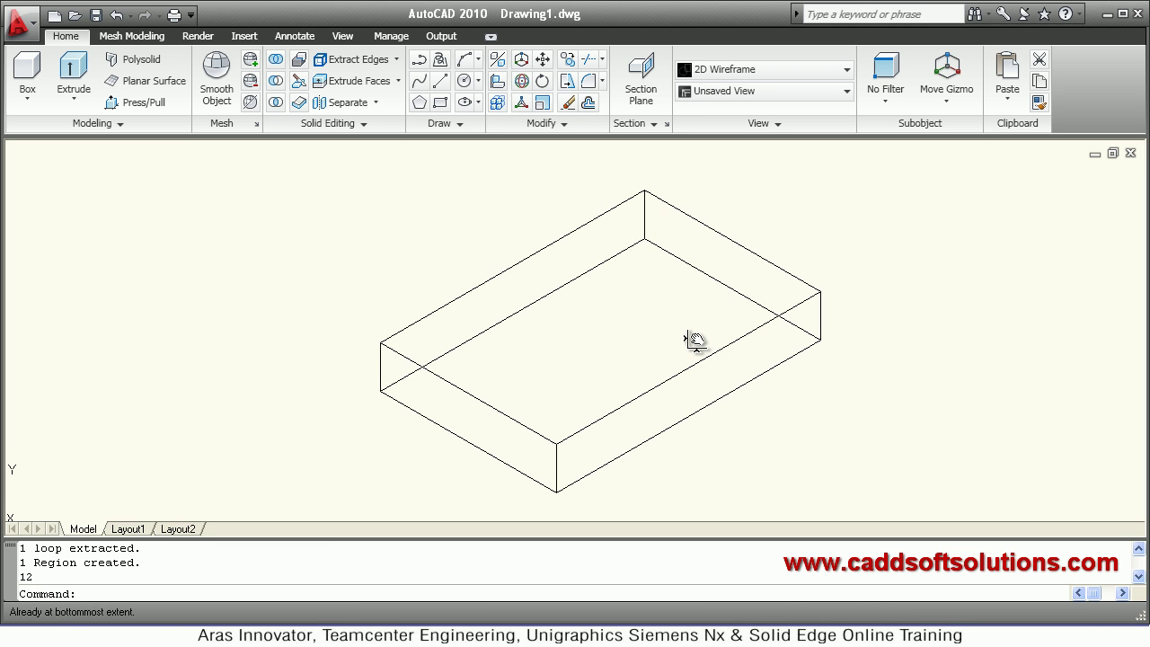
Set the Conceptual visual style and bring up the reference PDF.
click(845, 70)
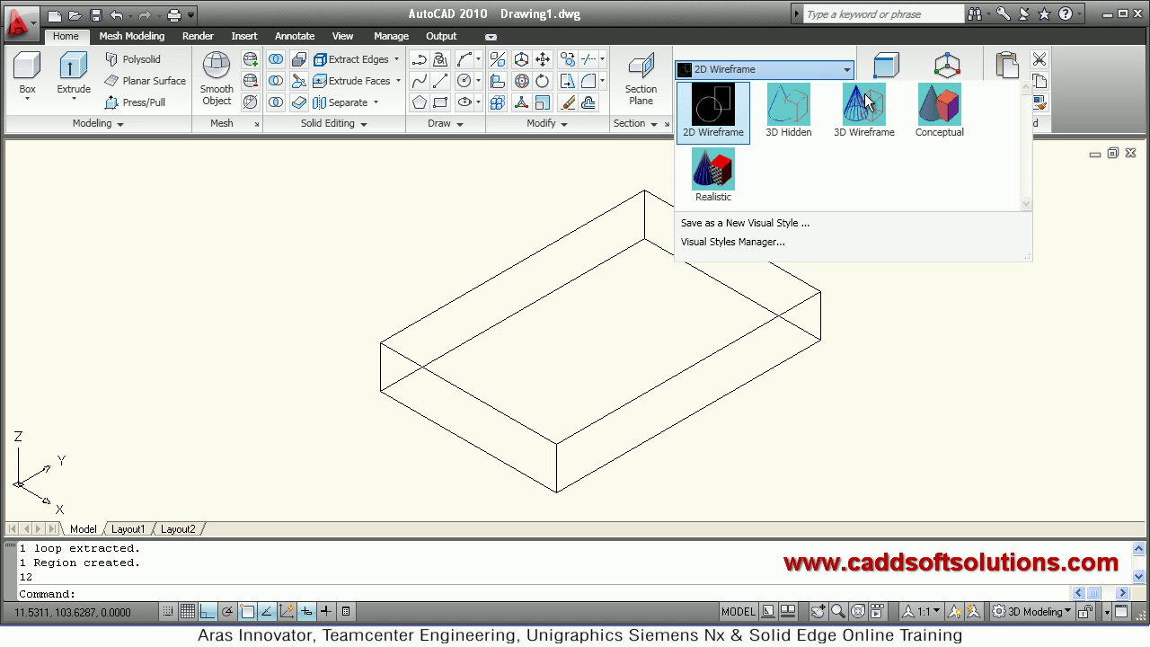
key(Escape)
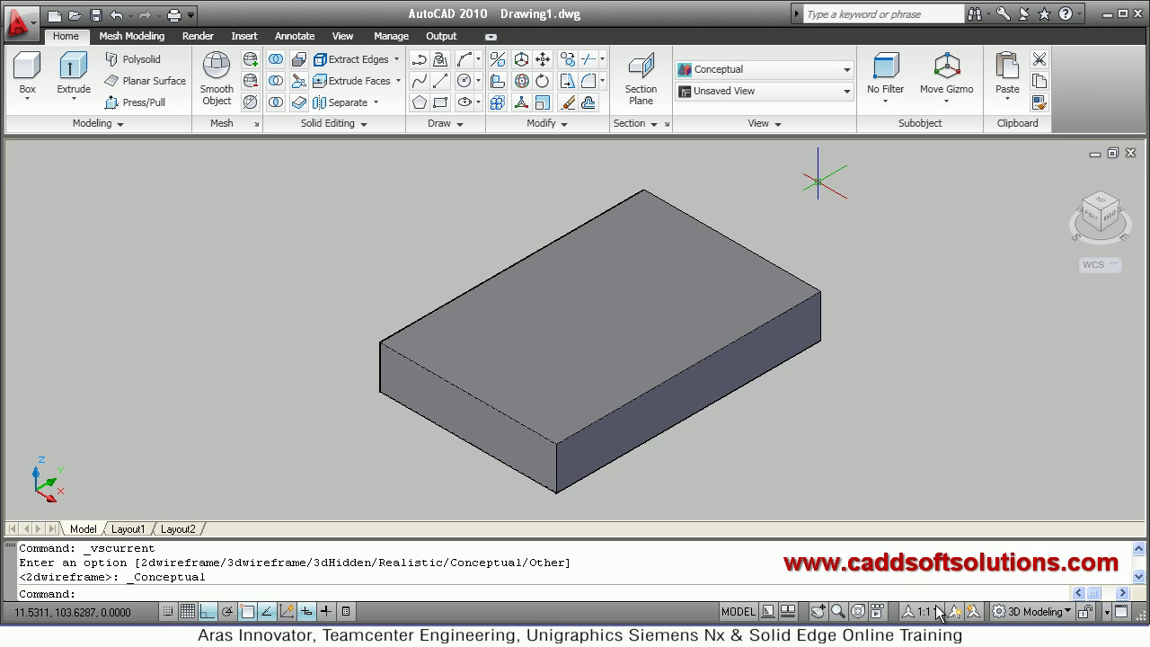
key(alt+Tab)
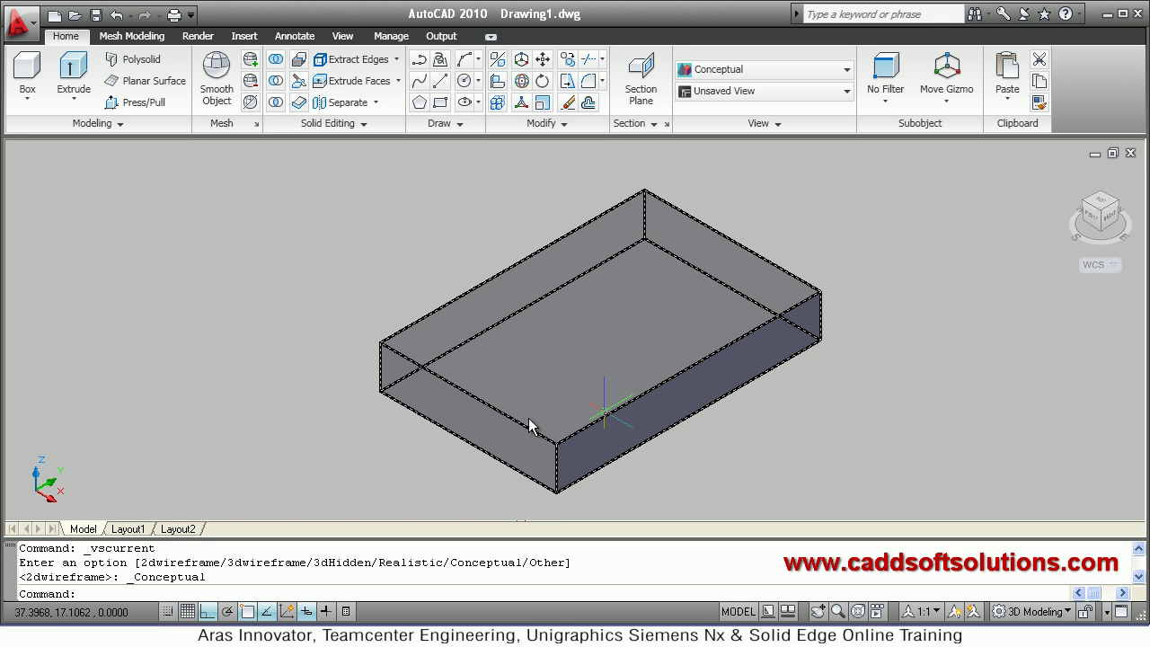
Copy the slab's front-left top edge 25 units inward with Copy Edges.
click(488, 430)
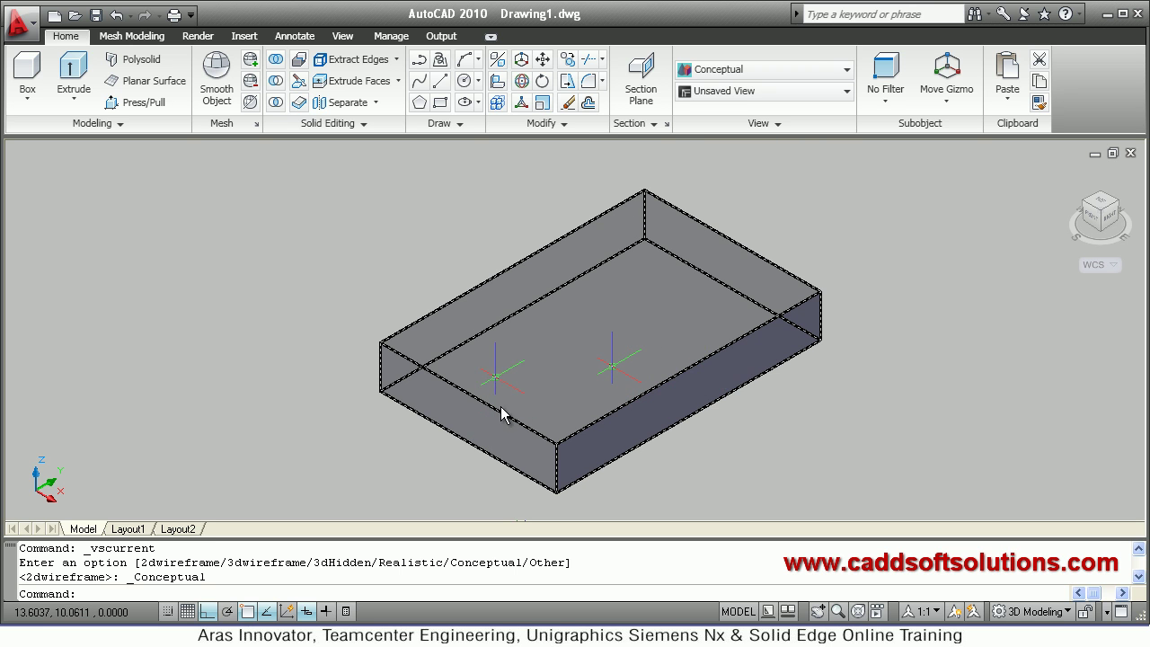
key(Escape)
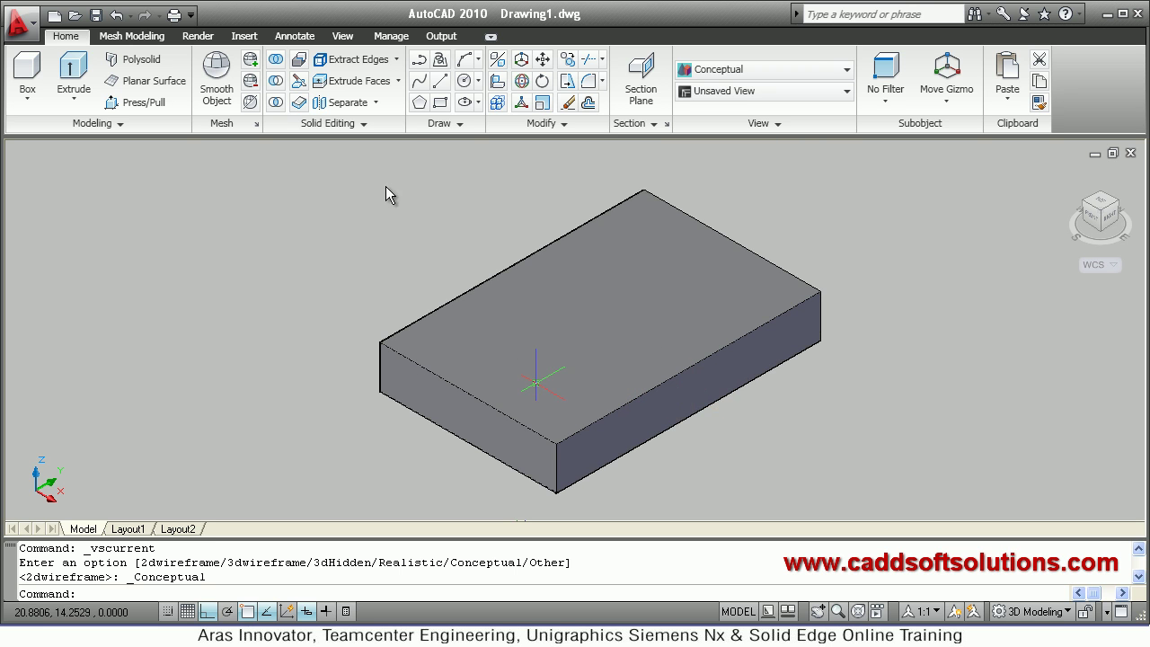
click(503, 457)
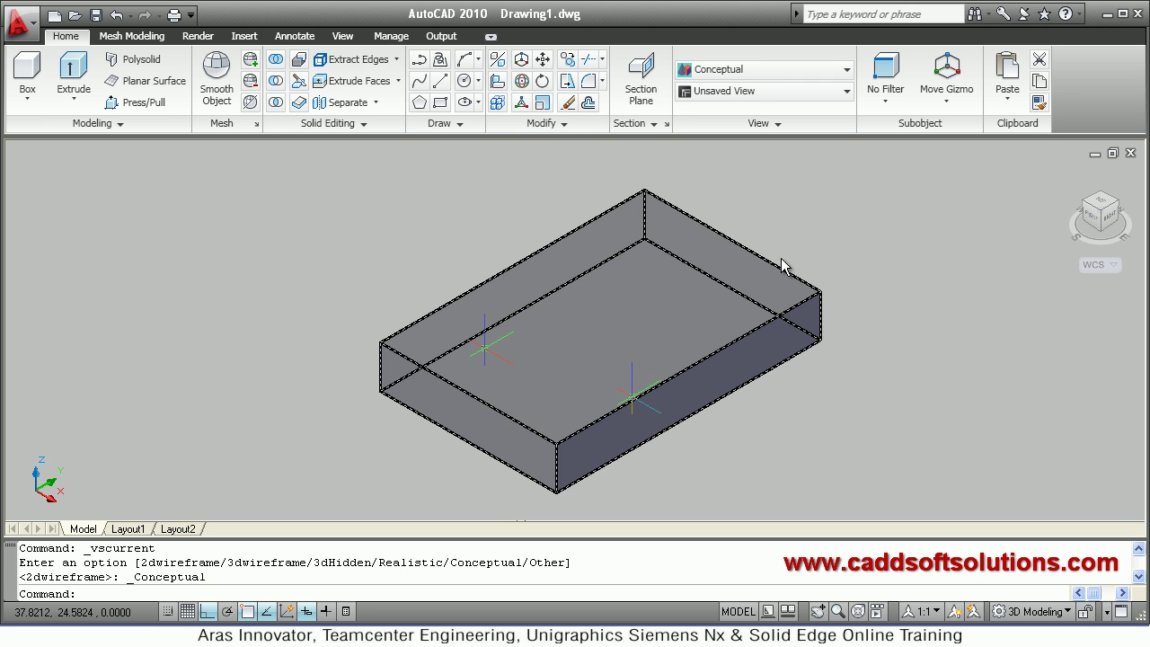
key(Escape)
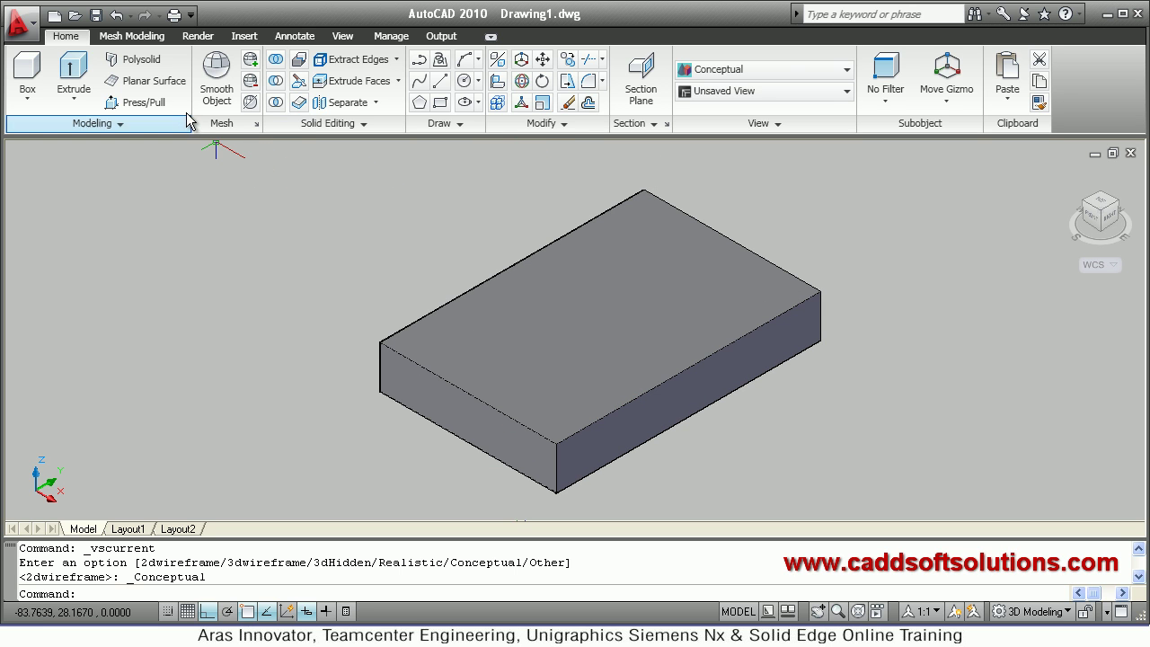
click(397, 61)
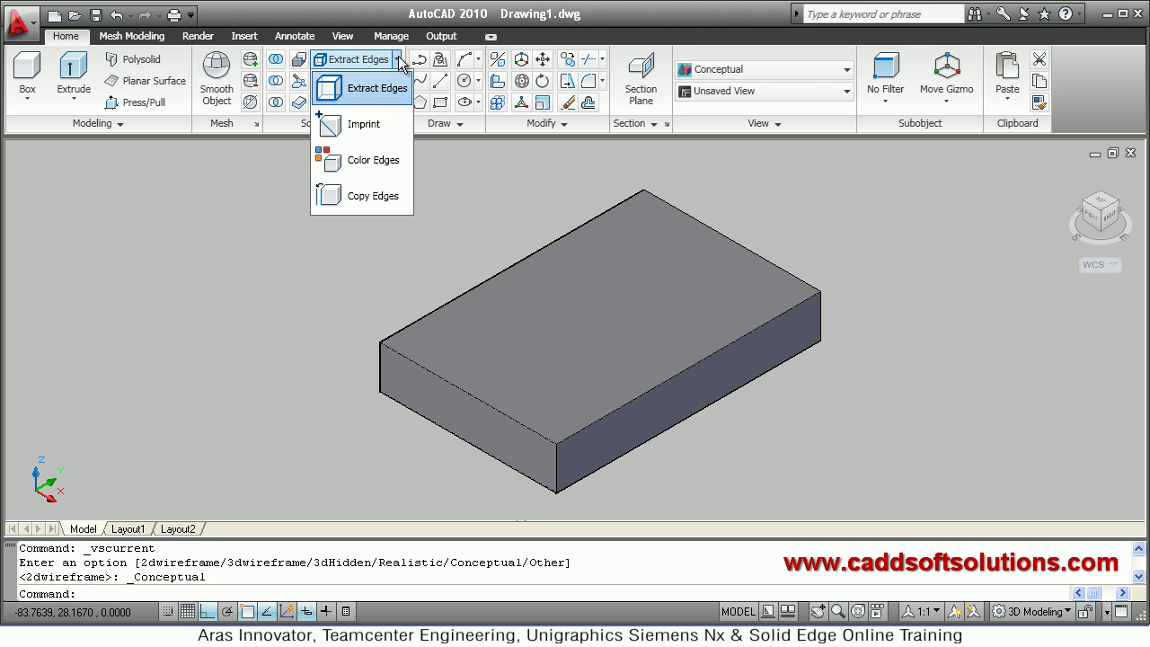
click(377, 195)
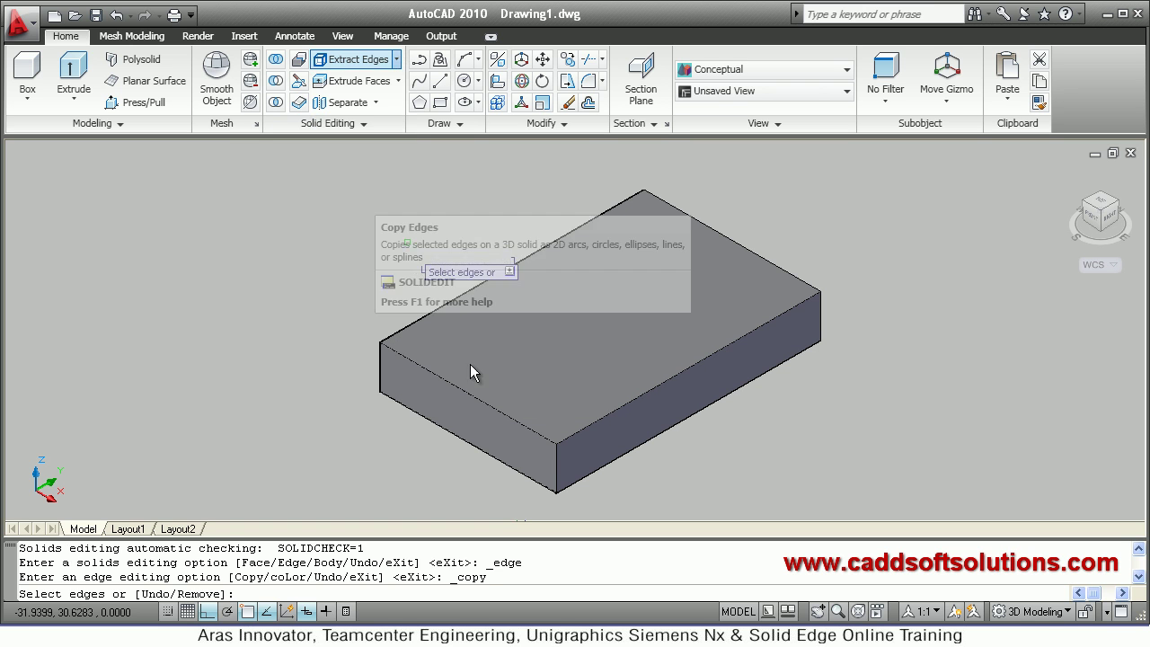
click(499, 413)
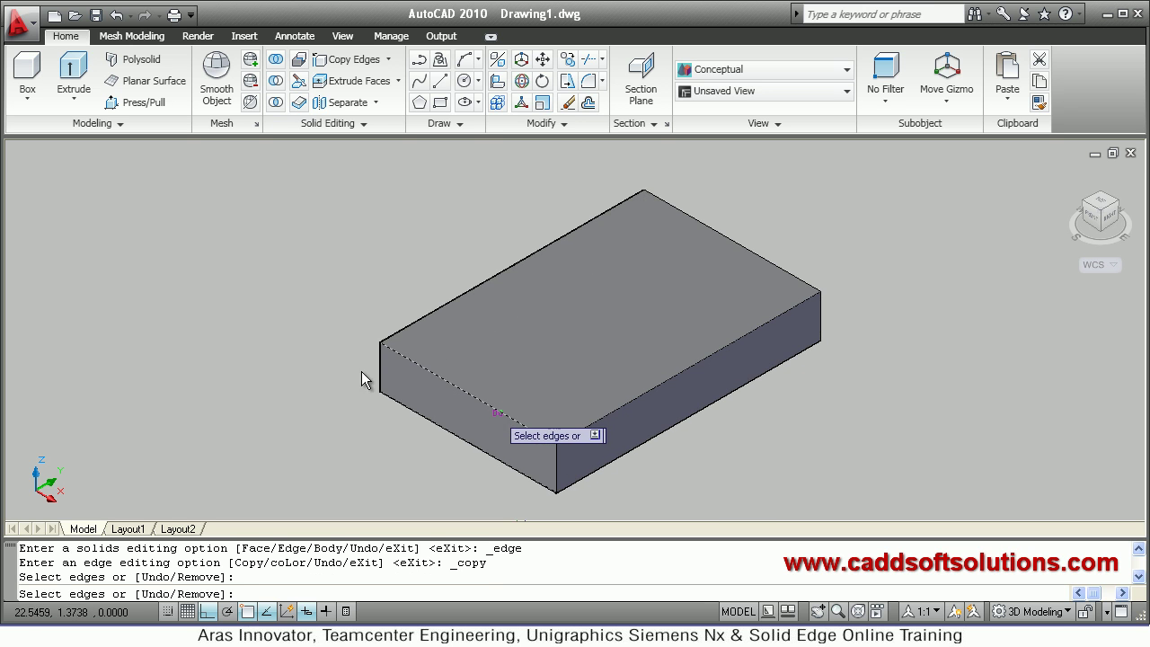
key(Return)
click(230, 293)
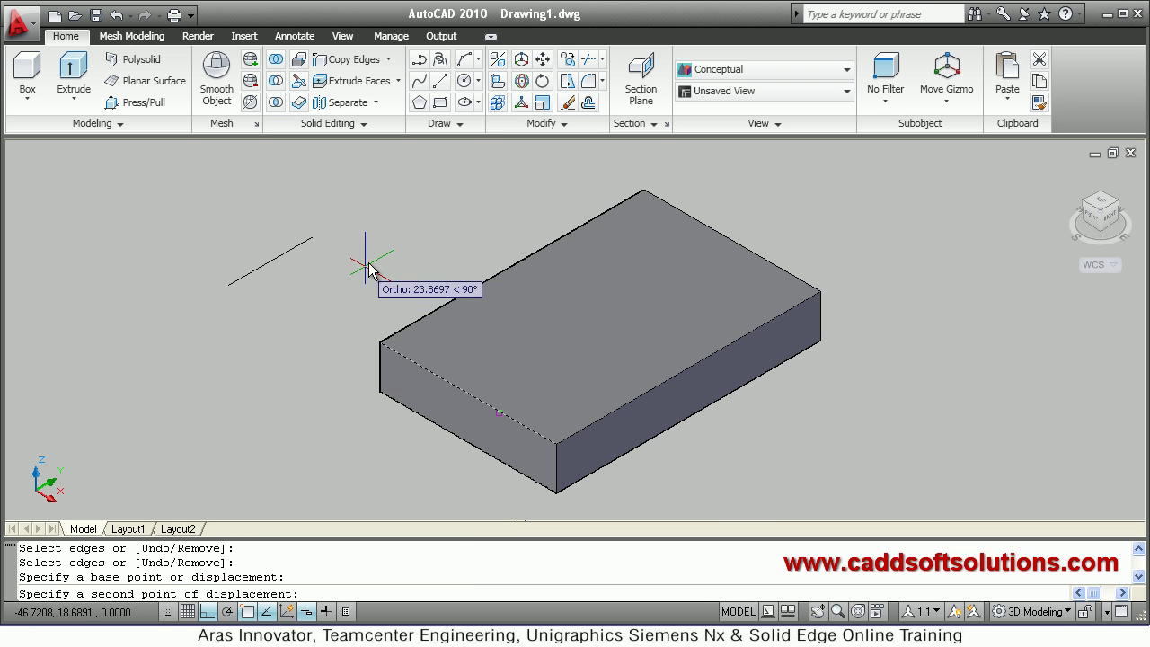
text(25)
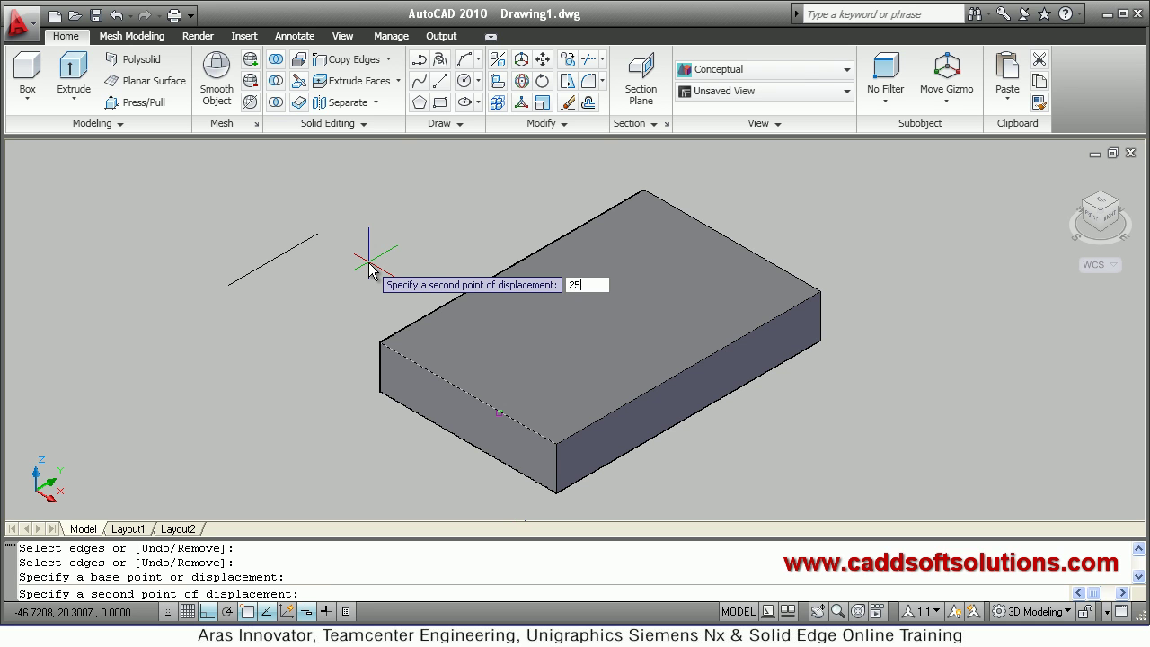
key(Return)
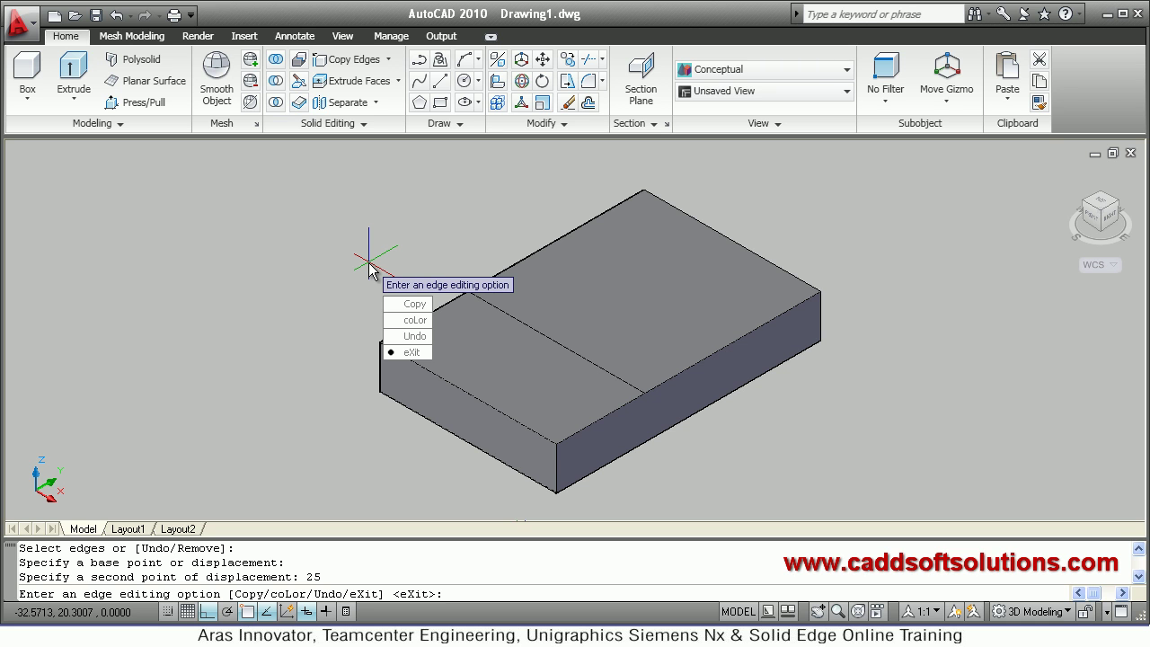
Copy the back-right top edge 25 units inward.
click(409, 304)
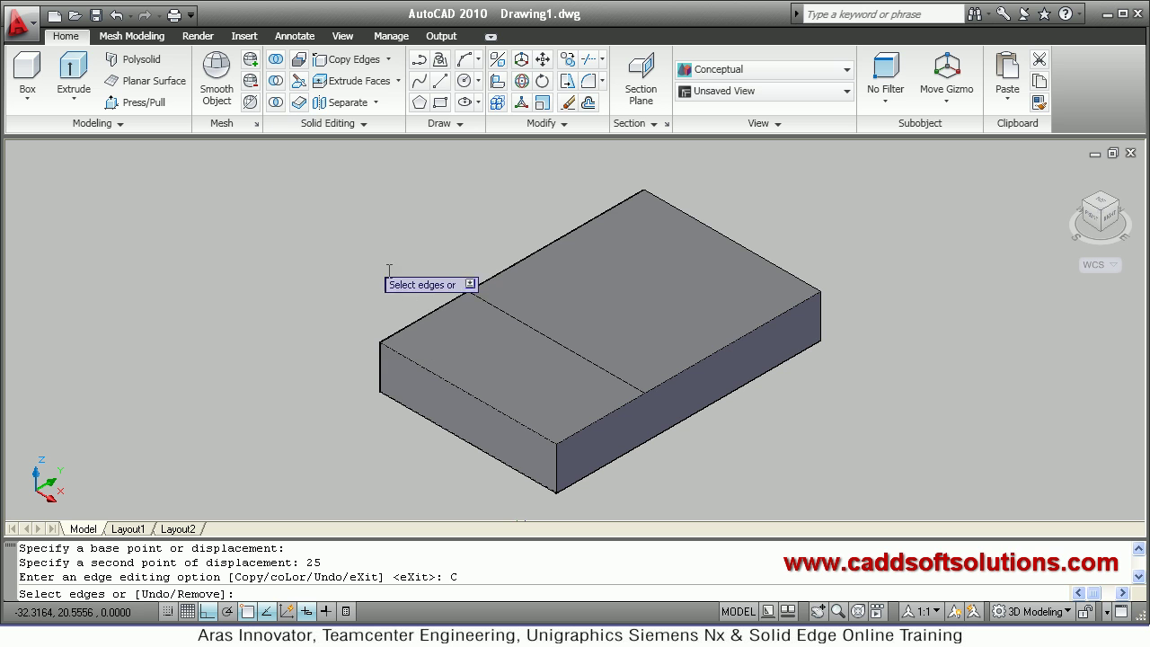
click(749, 246)
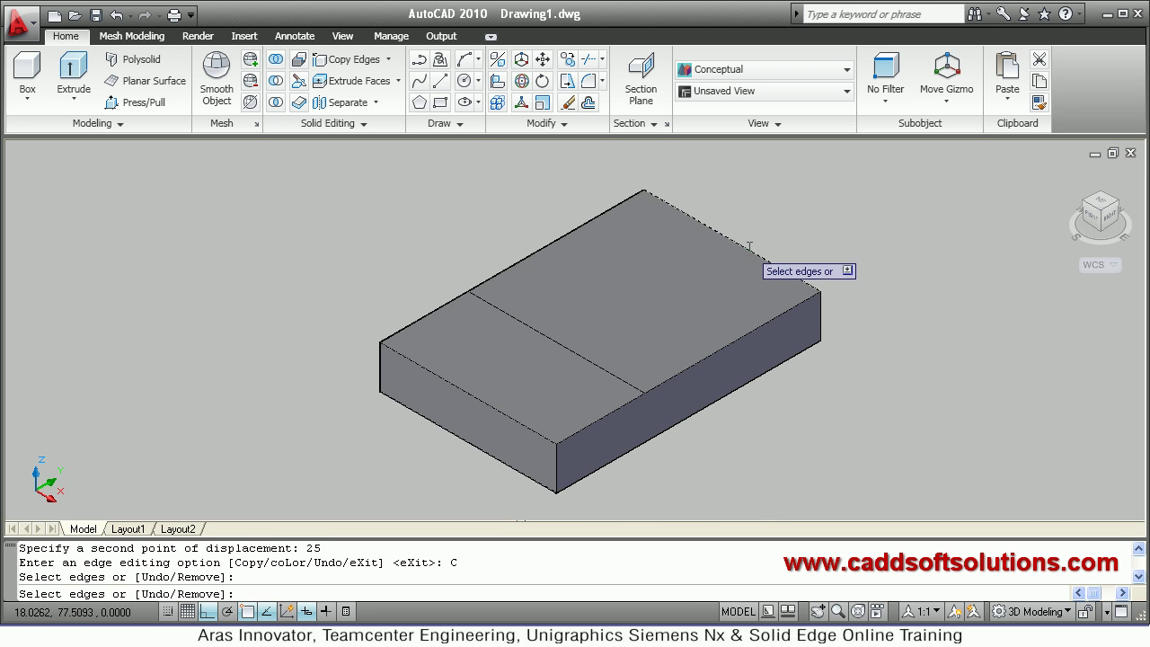
key(Return)
click(999, 334)
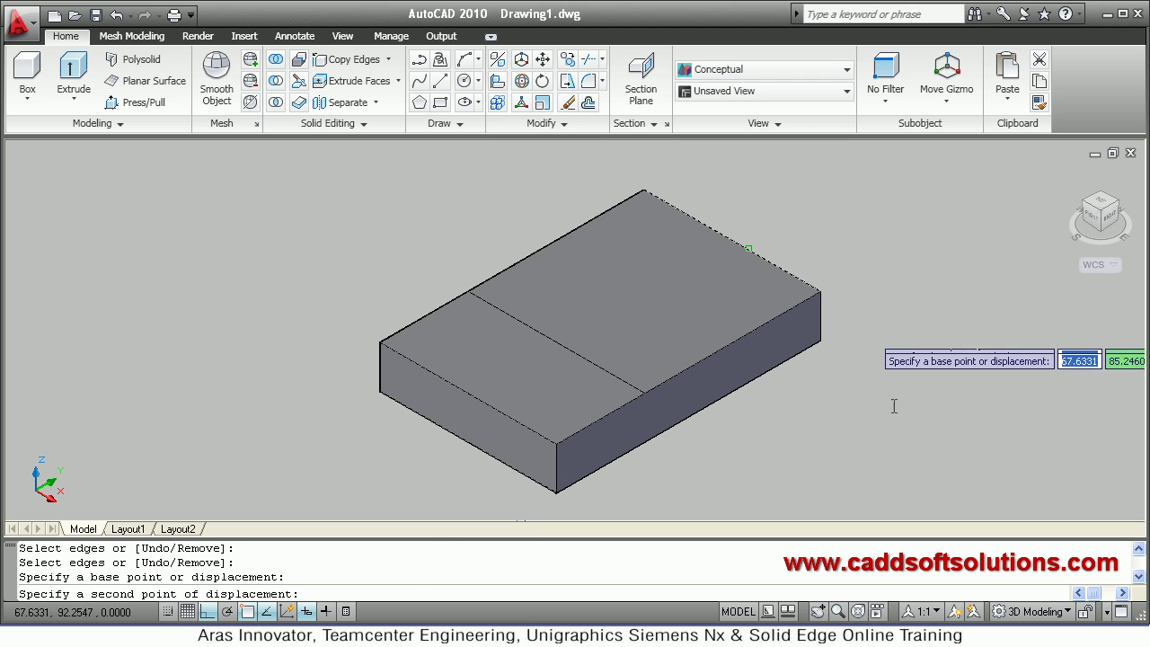
text(25)
key(Return)
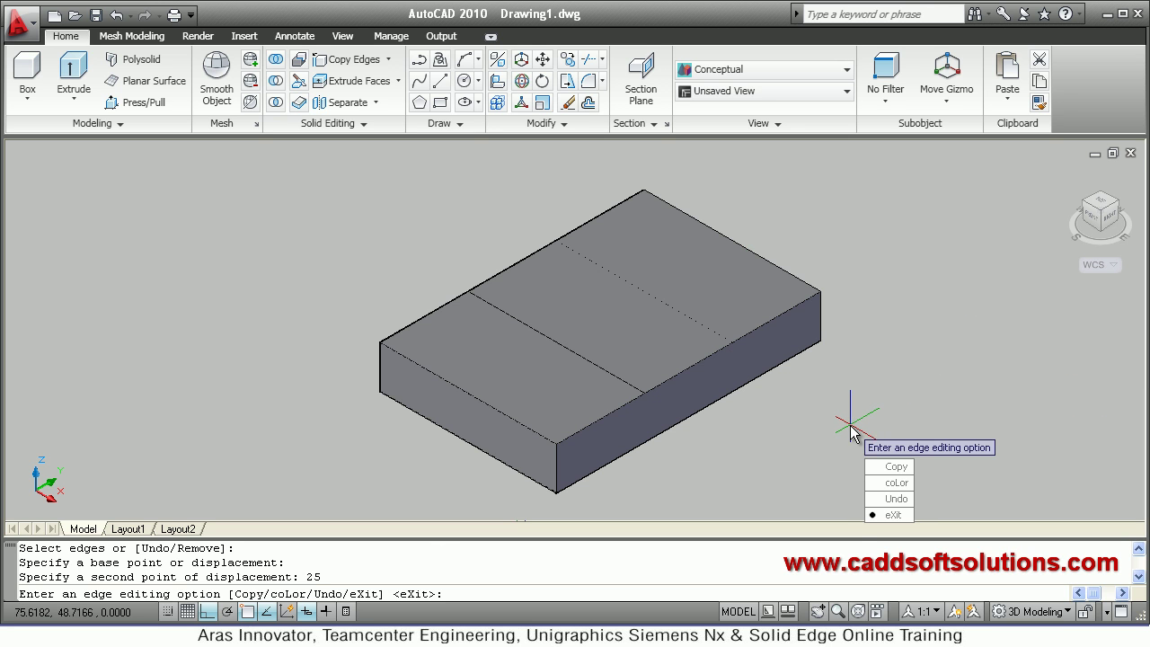
Copy the front-right top edge 12 units inward and end the command.
click(898, 466)
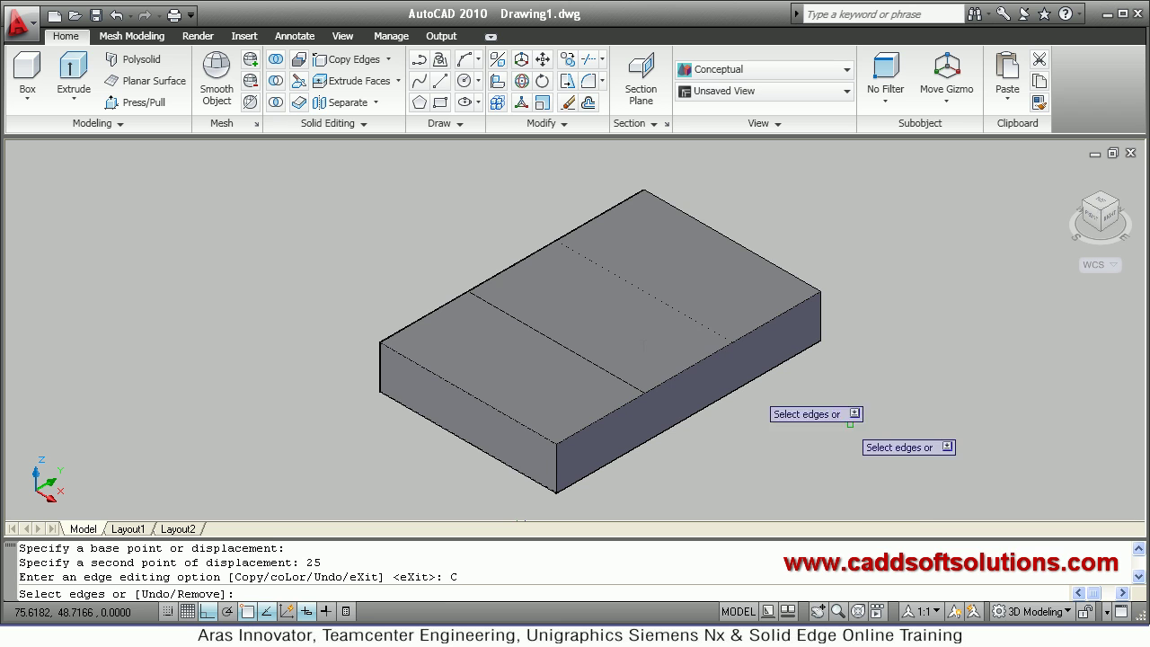
click(667, 384)
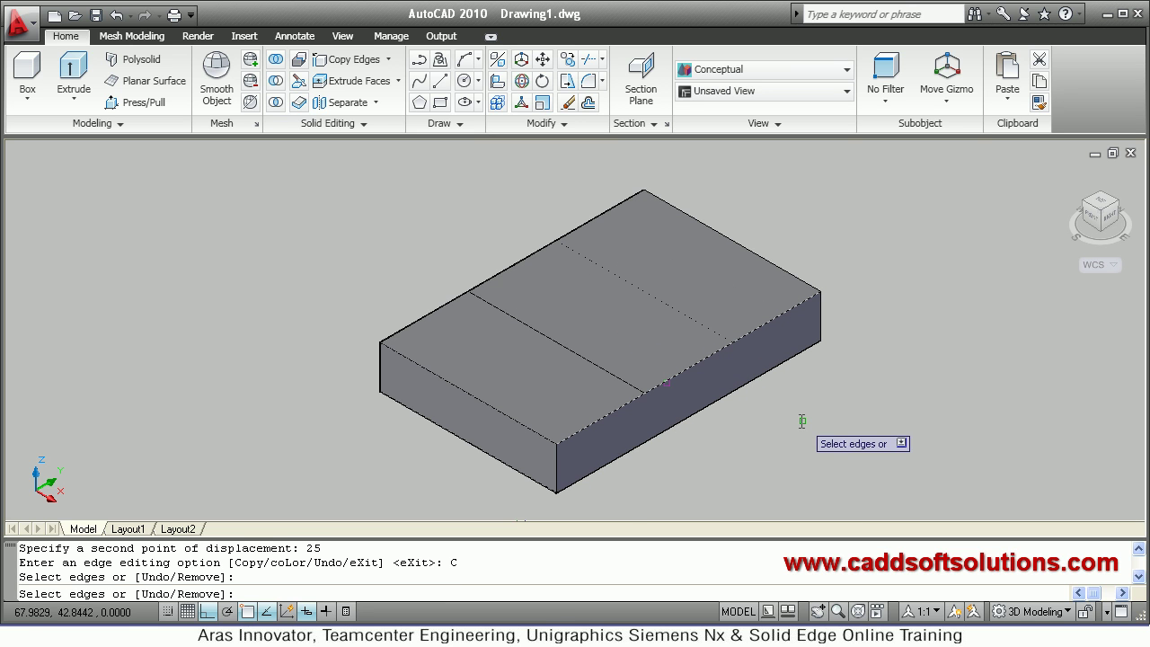
key(Return)
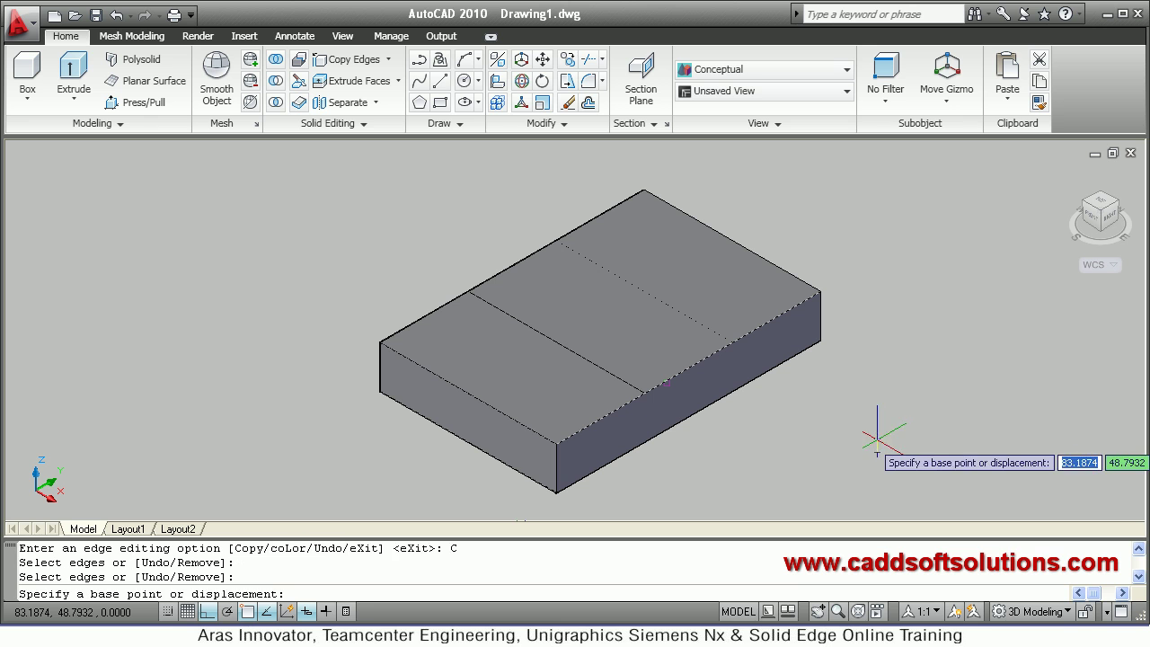
click(878, 467)
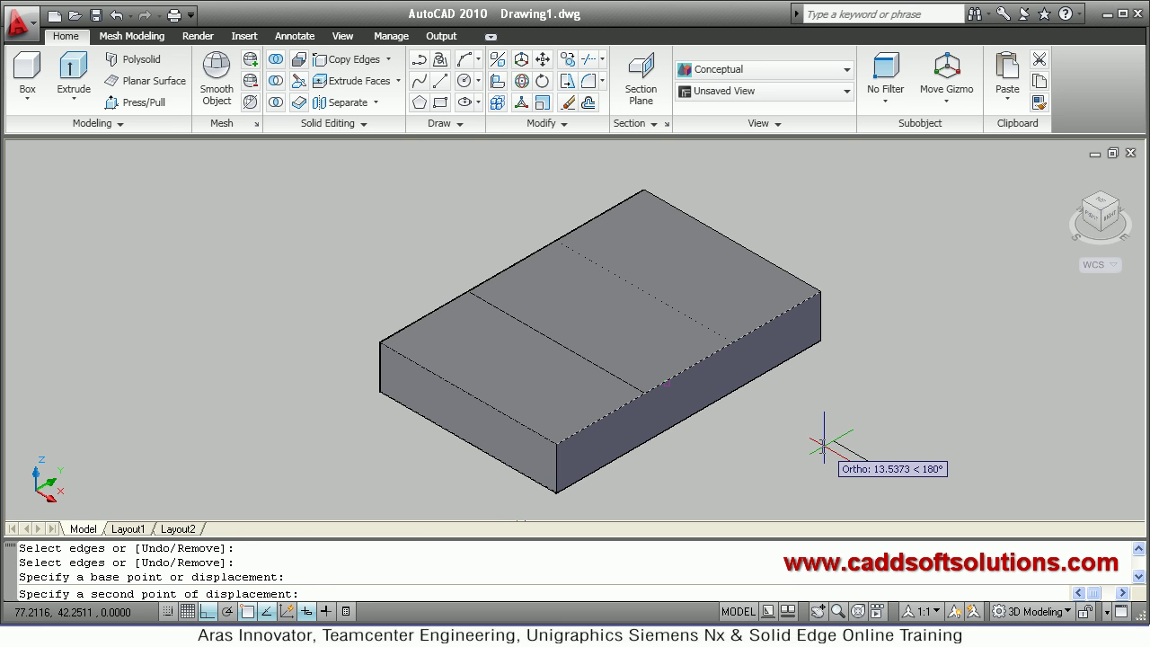
text(12)
key(Return)
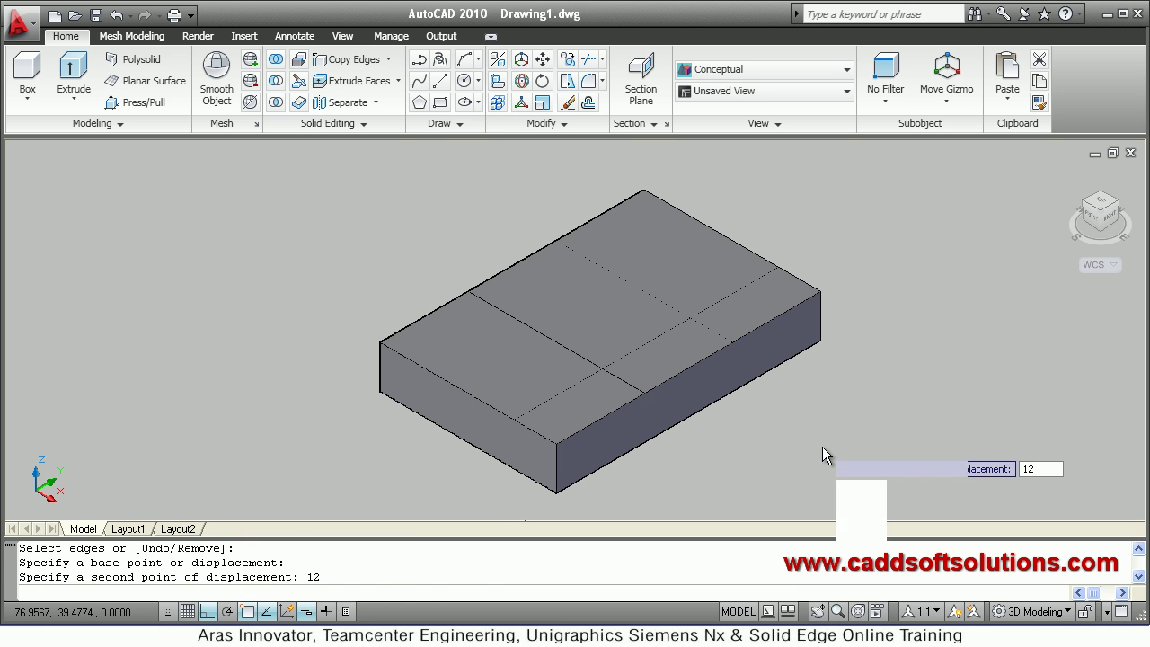
key(Escape)
click(688, 359)
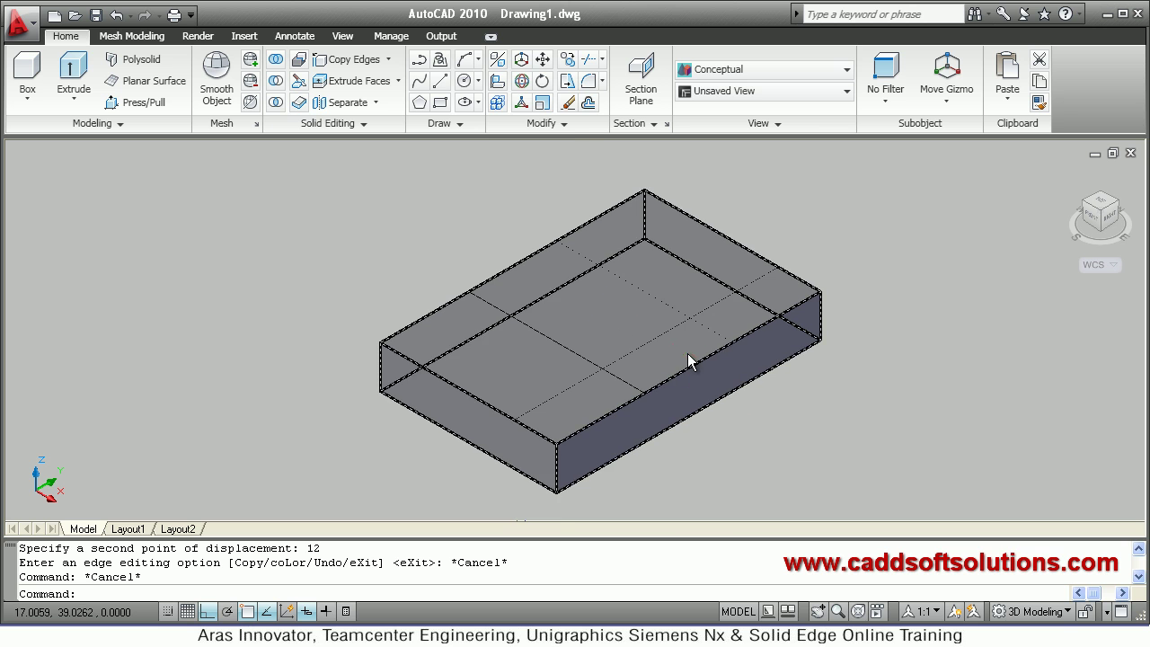
scroll(688, 360, up, 2)
Press/Pull the marked front-right rectangle down through the slab.
key(Escape)
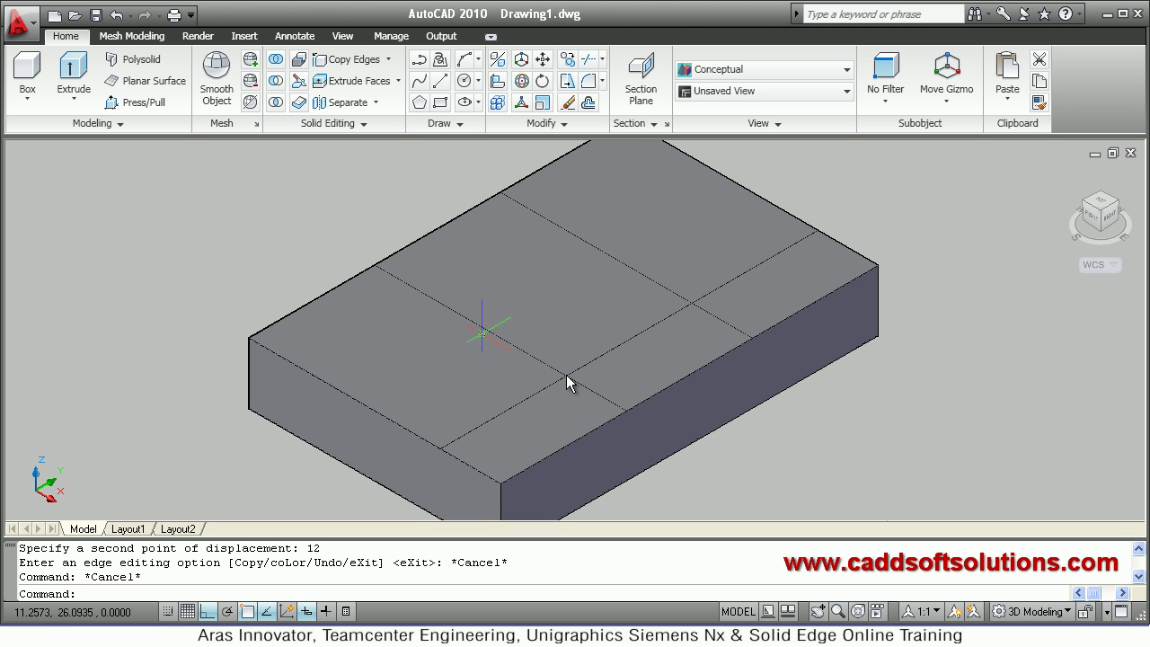
click(141, 104)
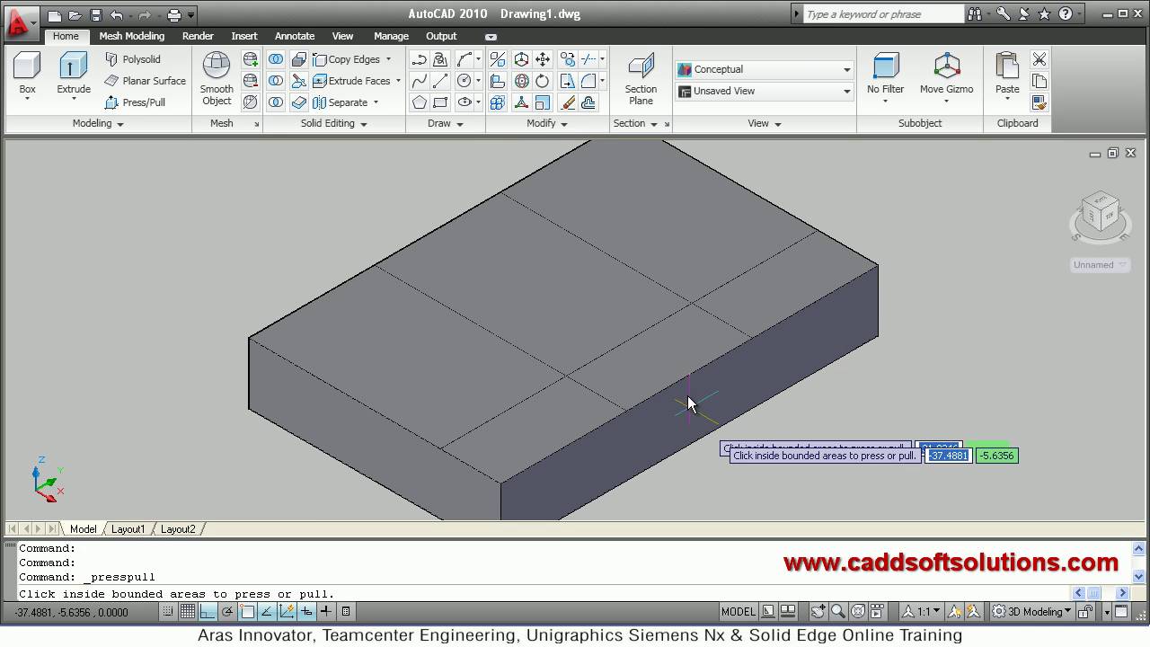
click(670, 346)
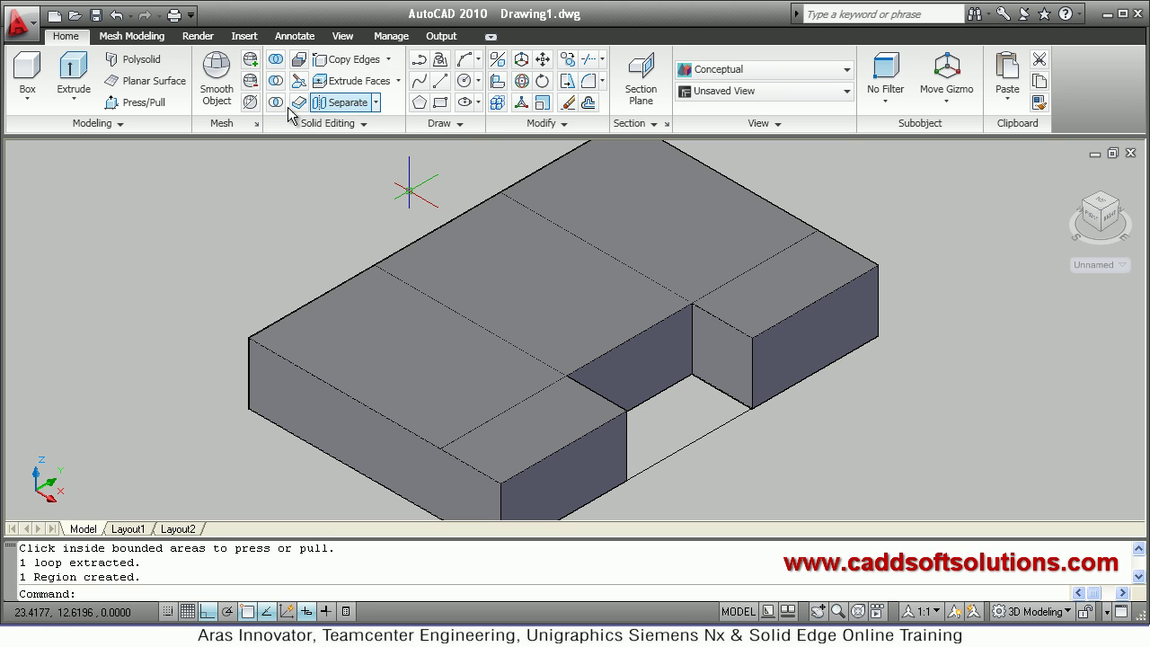
Switch to 2D Wireframe and erase the three leftover guide lines with crossing windows.
click(778, 64)
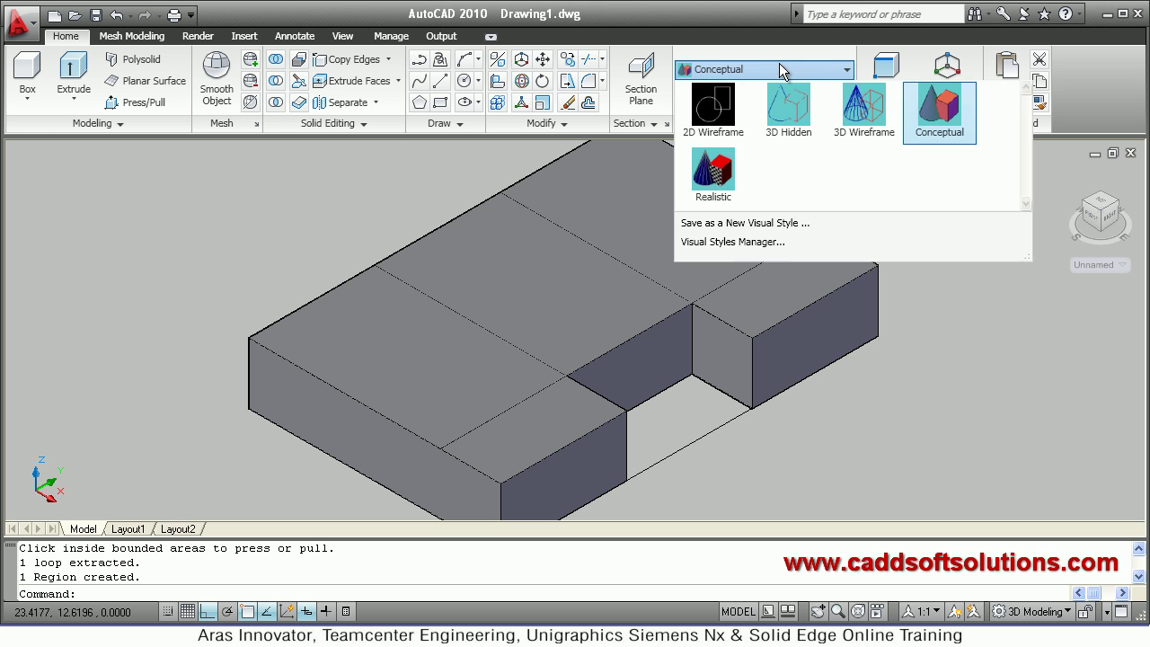
click(715, 110)
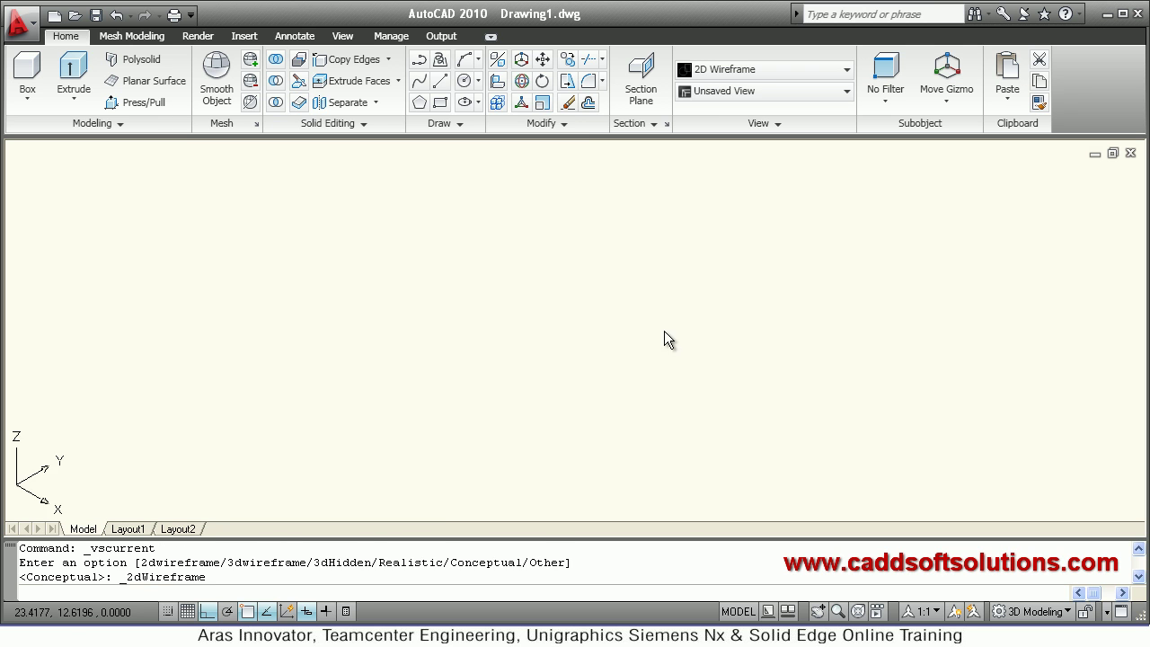
text(e)
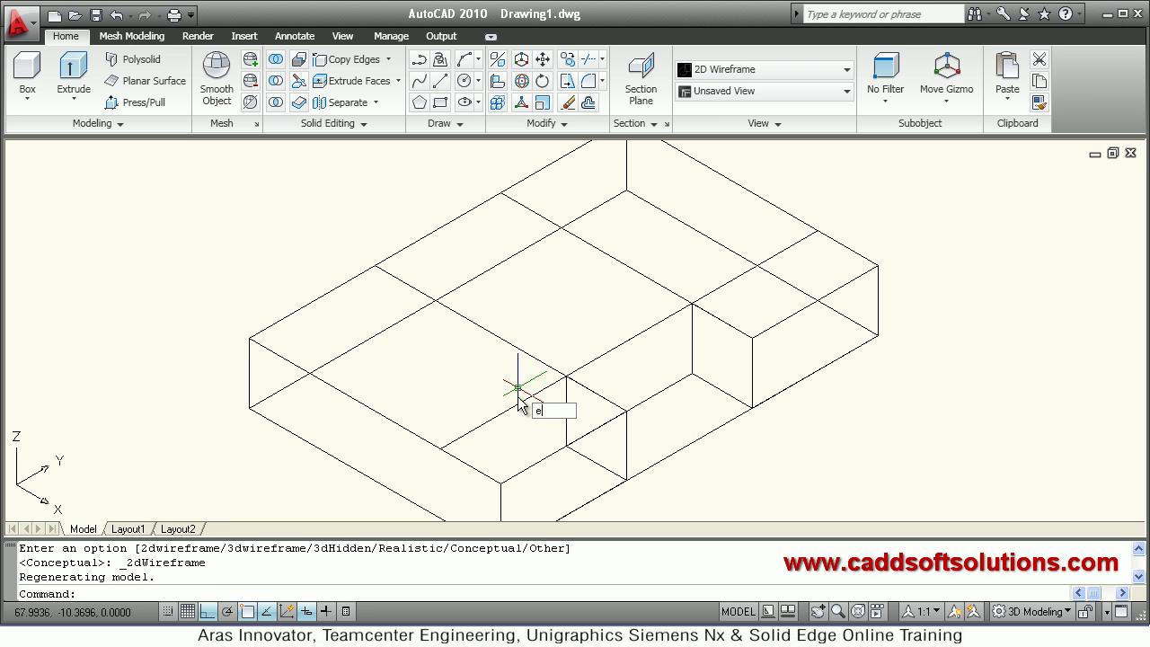
key(Return)
click(528, 411)
click(495, 325)
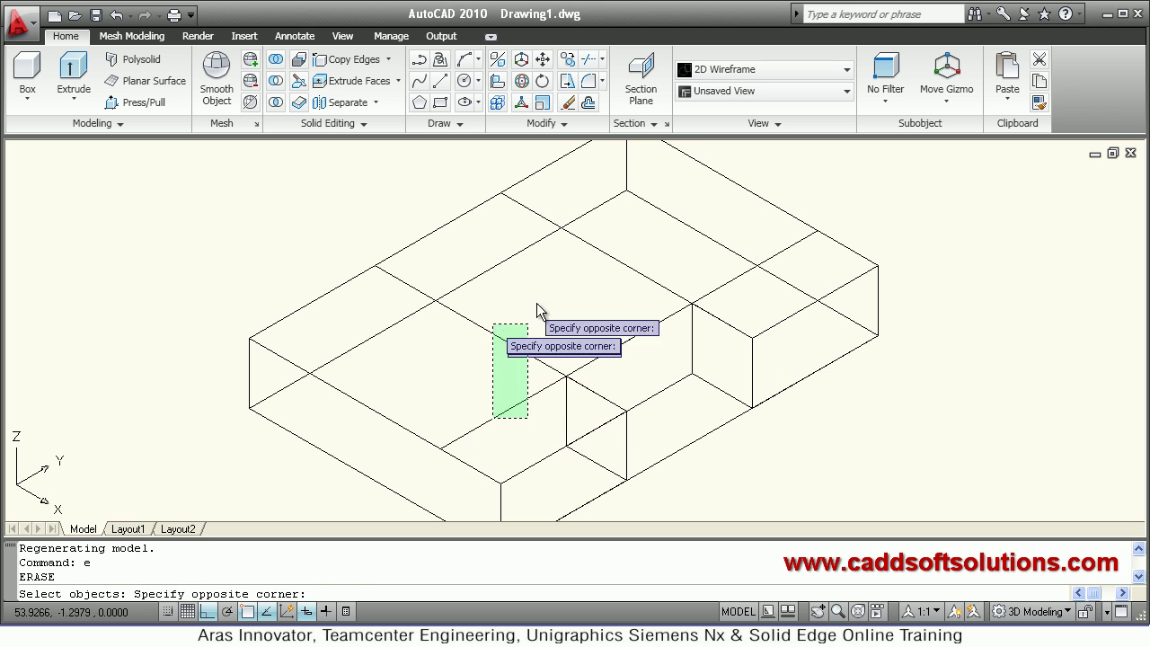
click(636, 256)
click(613, 281)
click(688, 404)
click(675, 462)
key(Return)
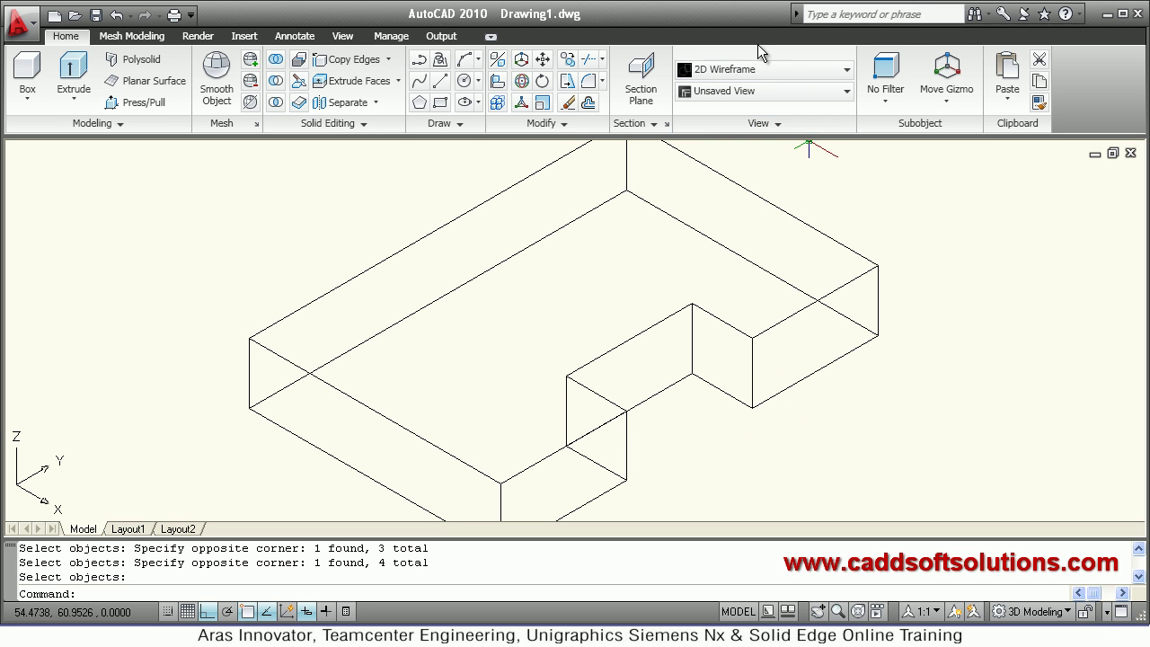
Return to the Conceptual visual style and select the notched slab.
click(753, 69)
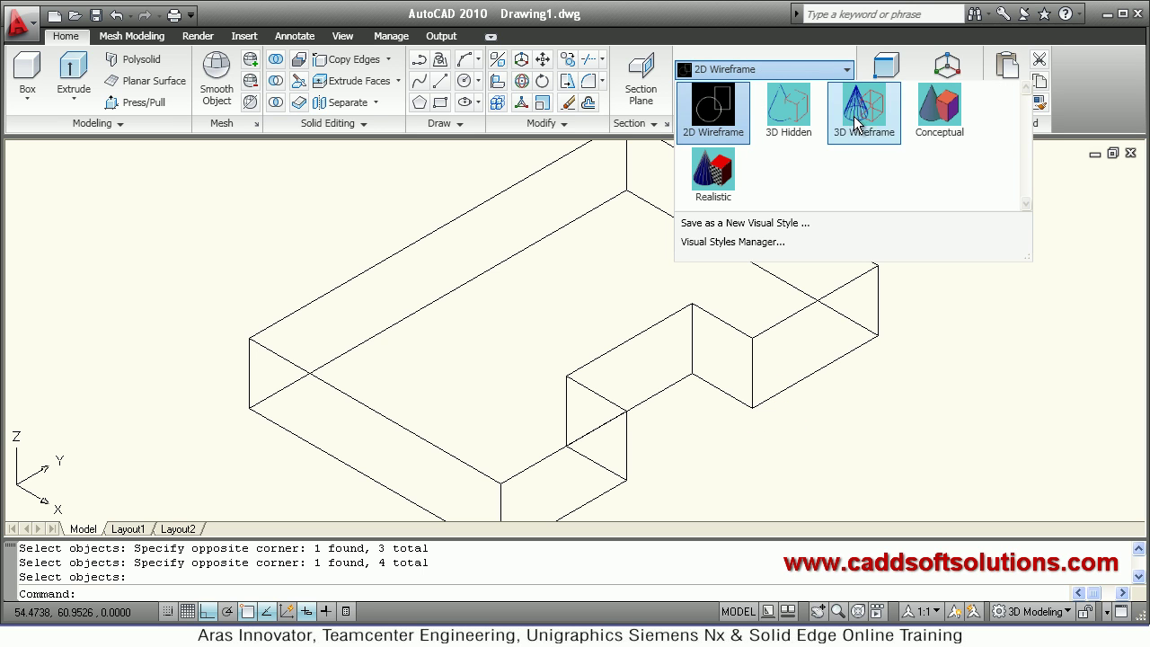
click(934, 109)
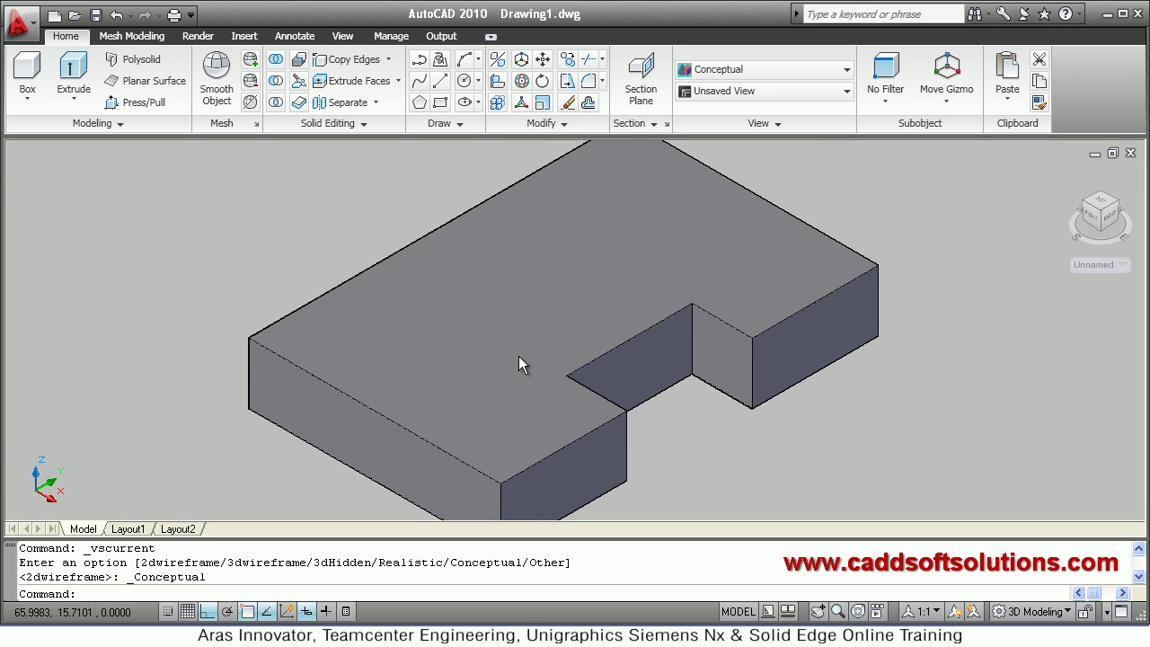
click(503, 392)
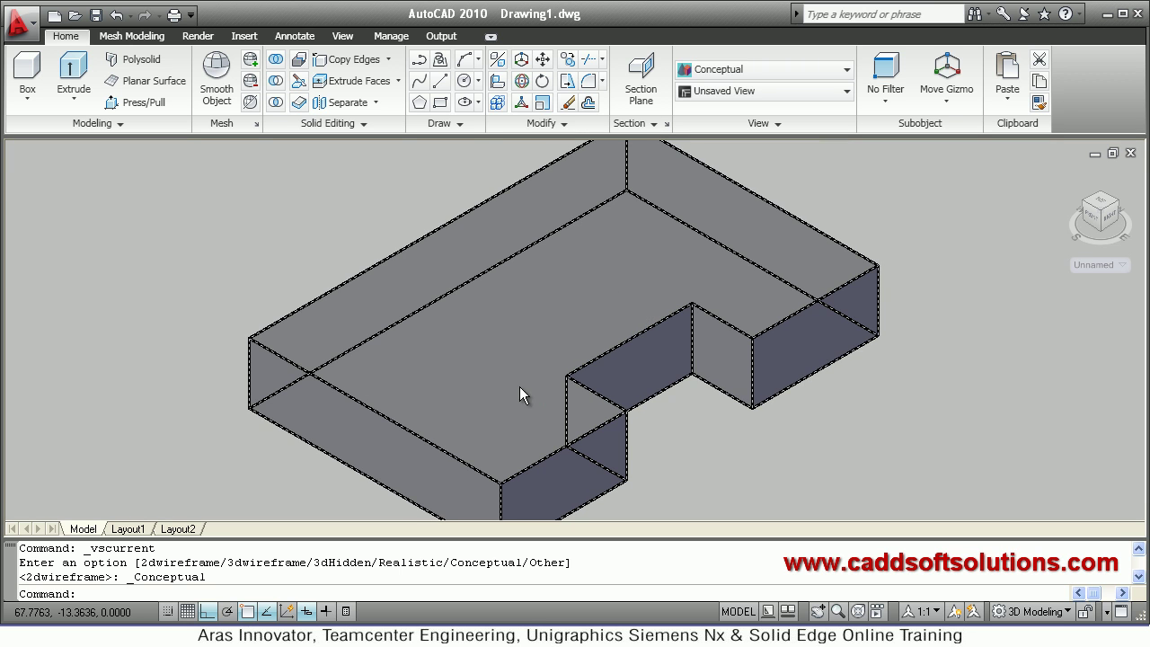
After checking the reference, copy the back-left top edge 25 units across the top face.
key(alt+Tab)
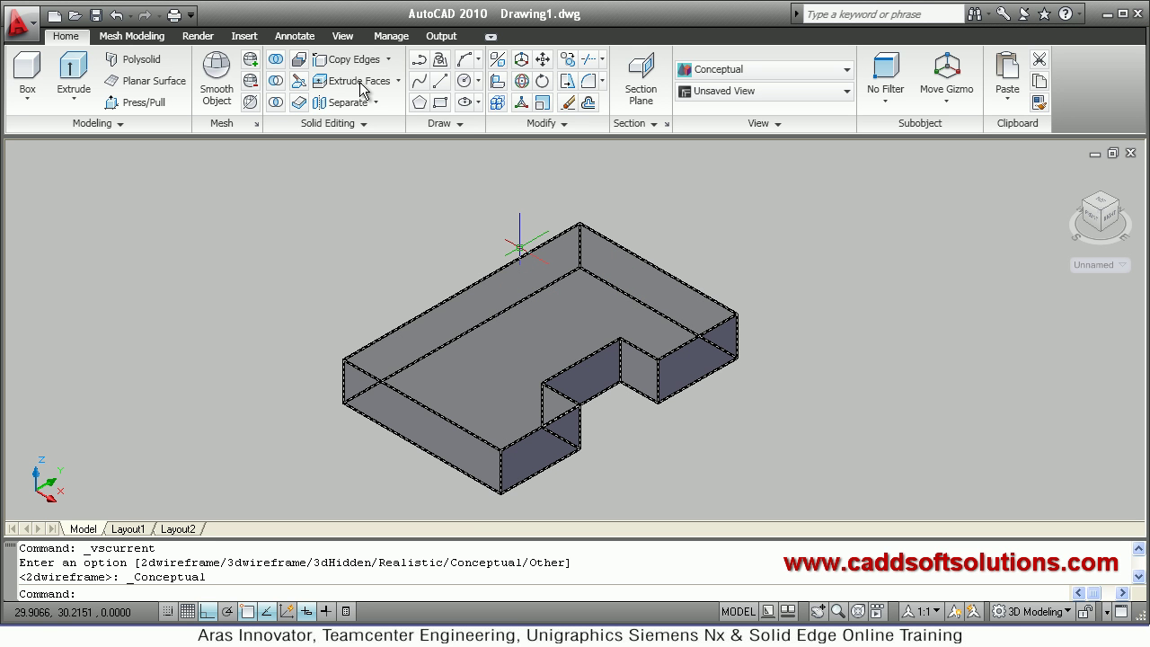
click(462, 297)
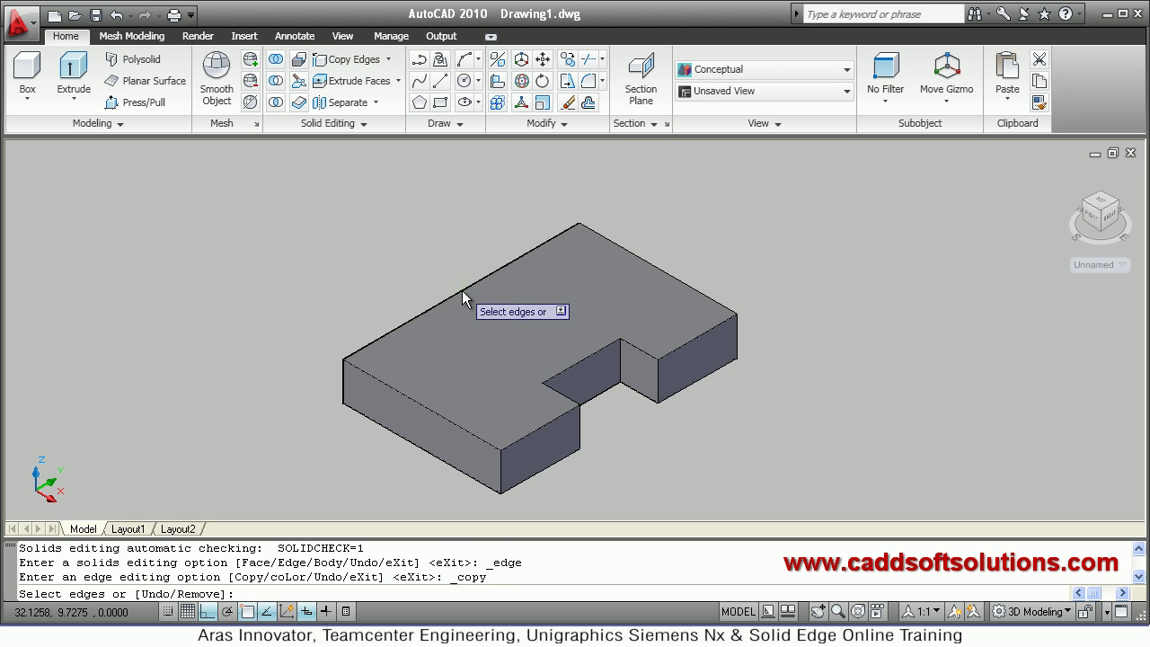
key(Return)
click(680, 199)
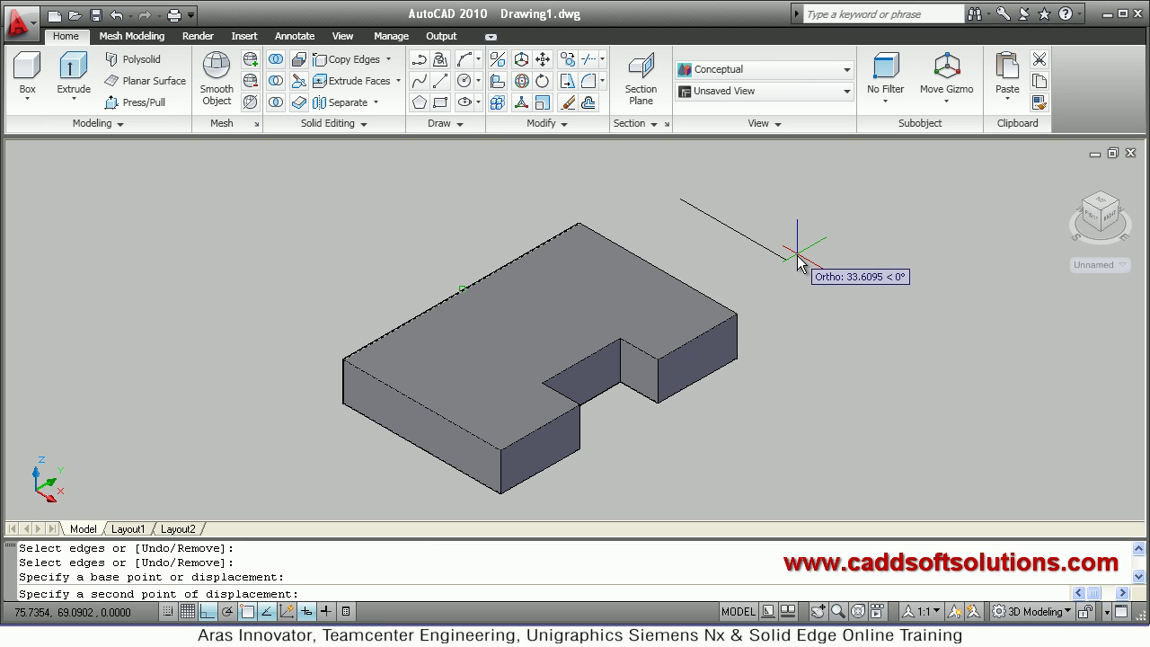
text(25)
key(Return)
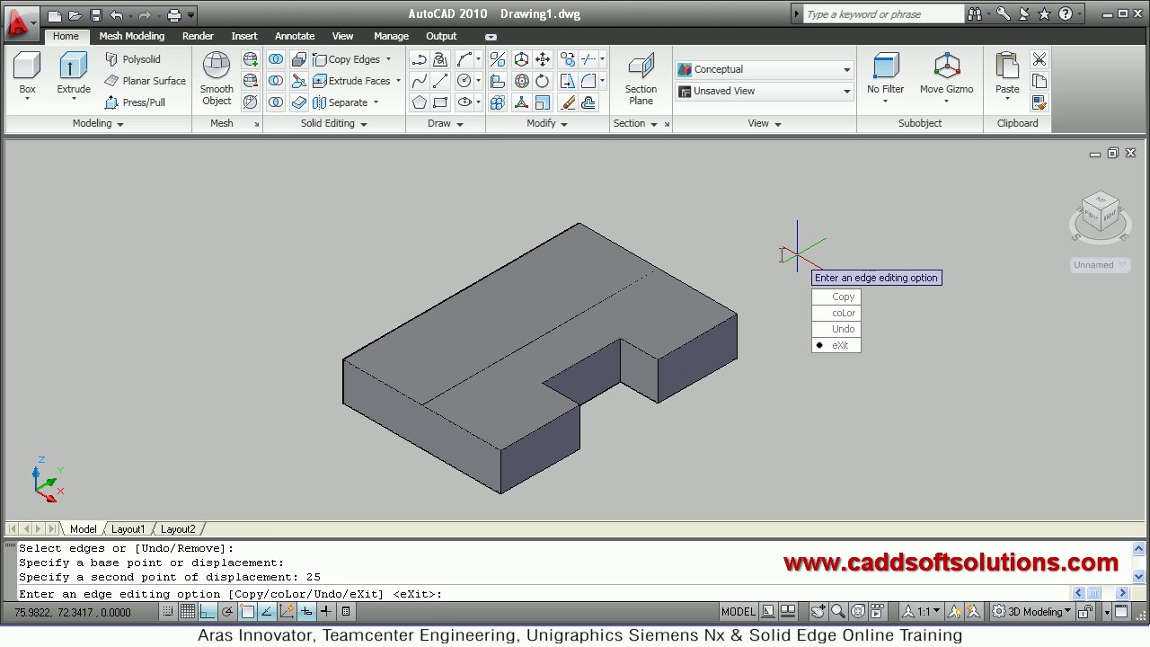
Copy the top back edge 55 units inward, then switch to the reference PDF.
text(C)
key(Return)
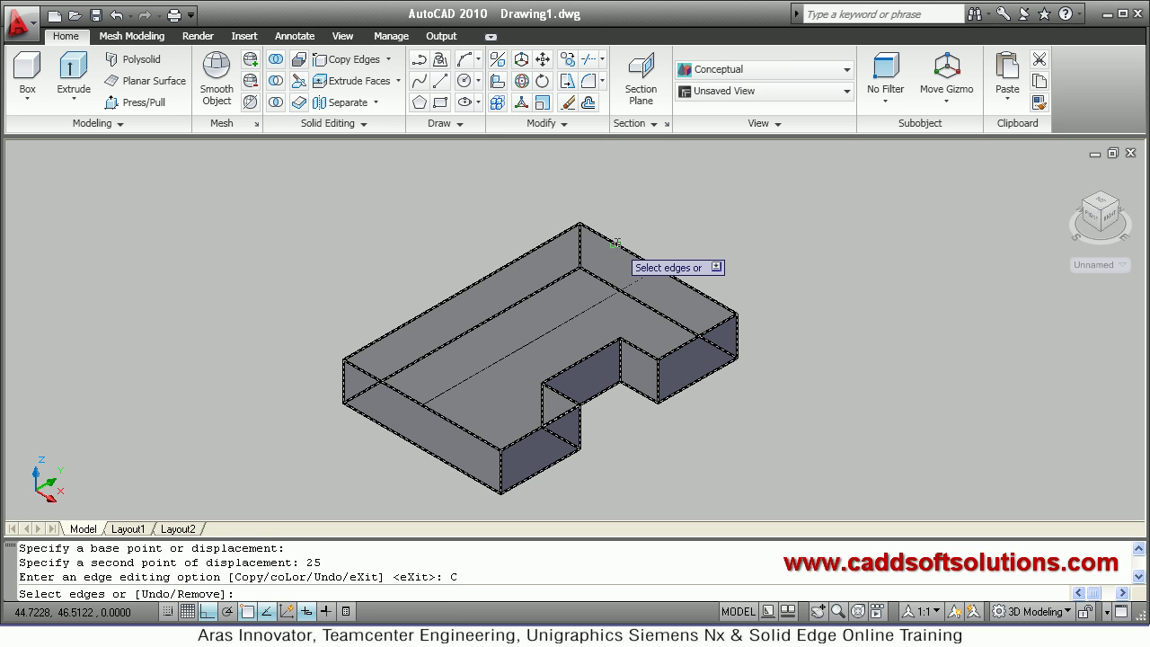
click(616, 243)
key(Return)
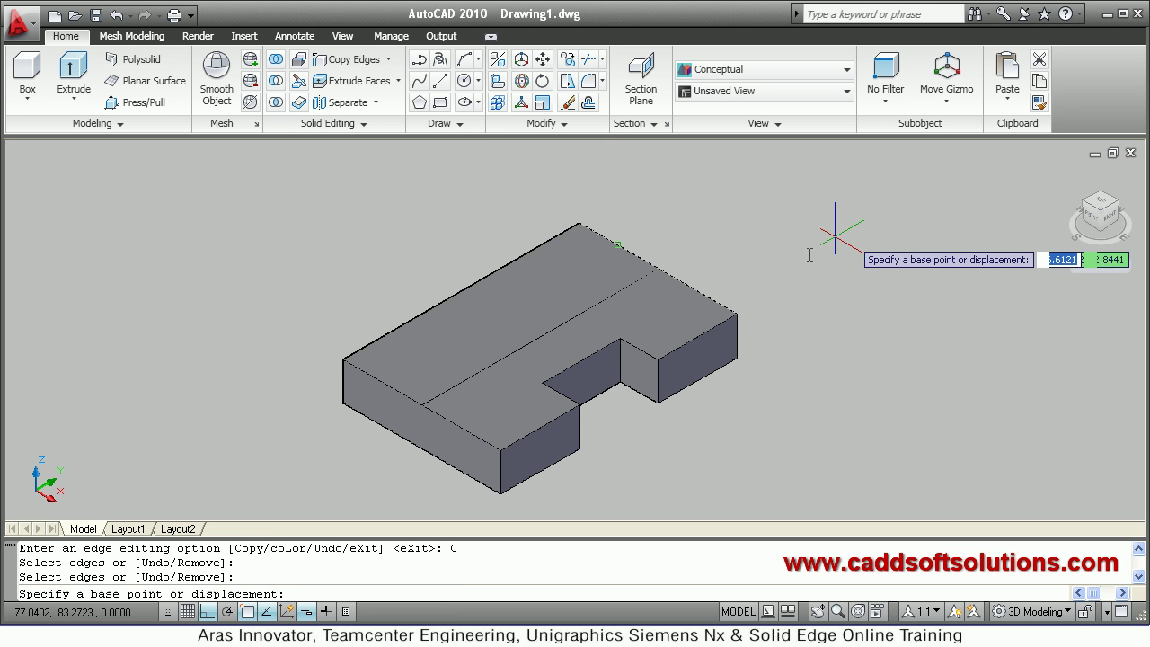
click(848, 237)
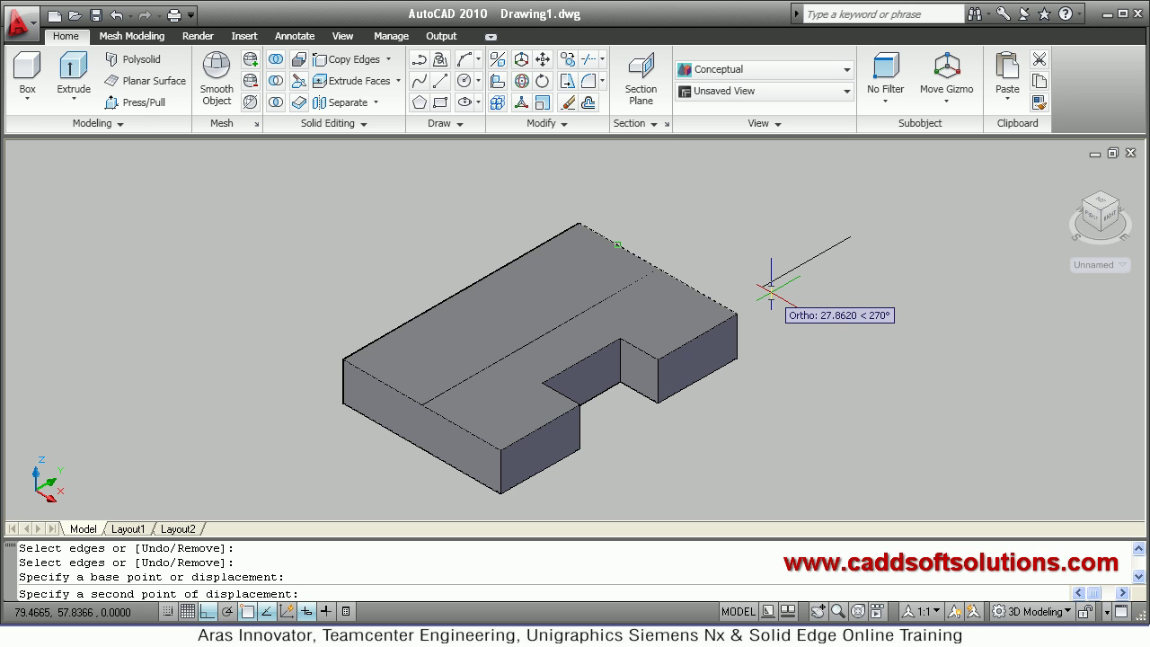
text(55)
key(Return)
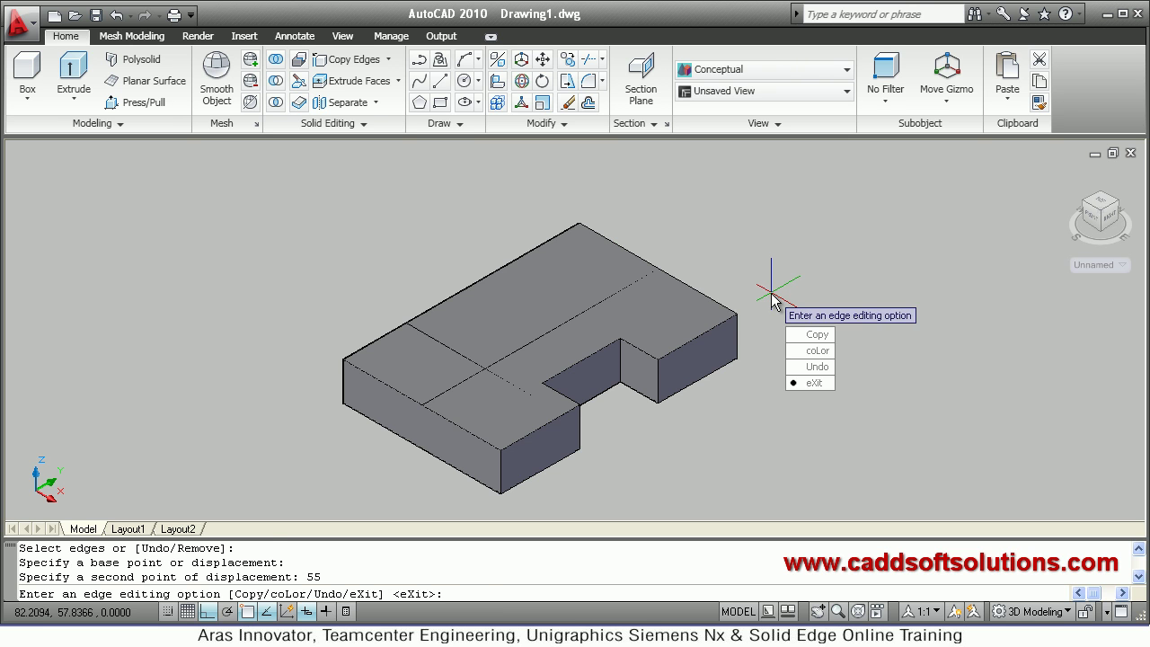
key(Escape)
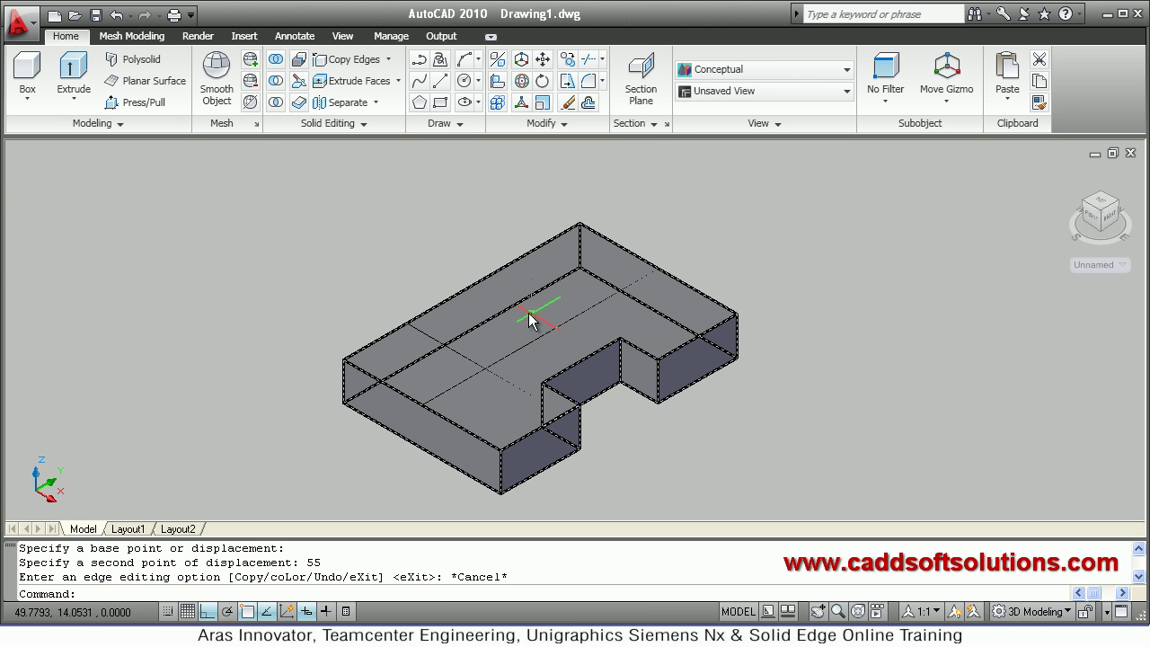
key(alt+Tab)
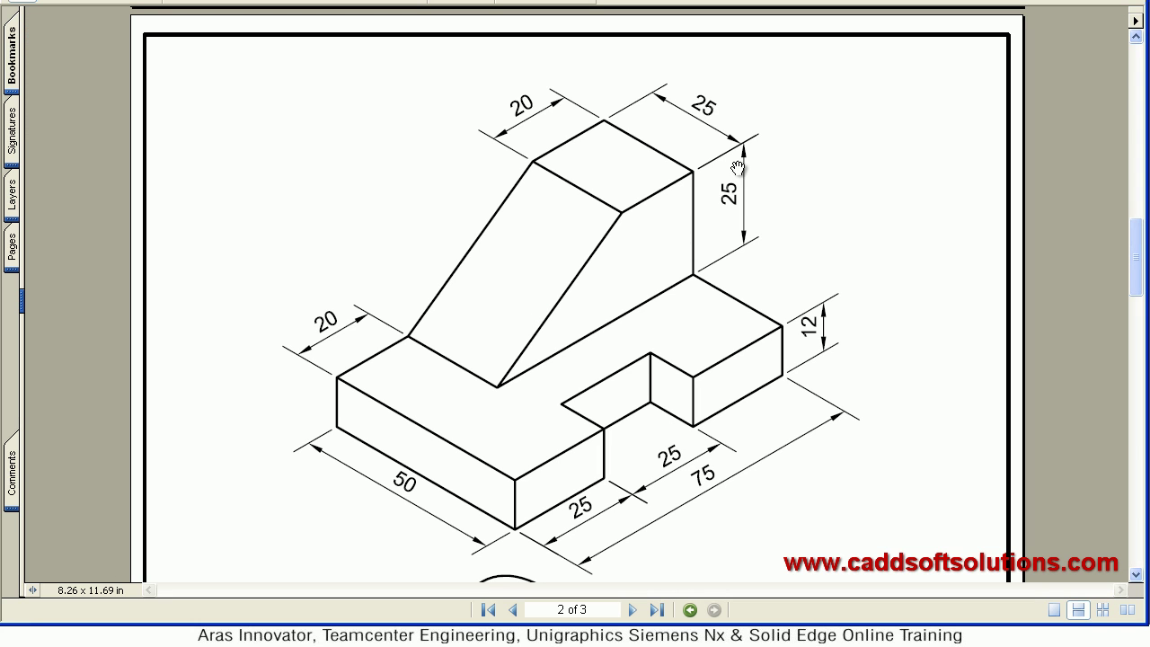
Switch back from the reference PDF to the AutoCAD model of the slab.
key(alt+Tab)
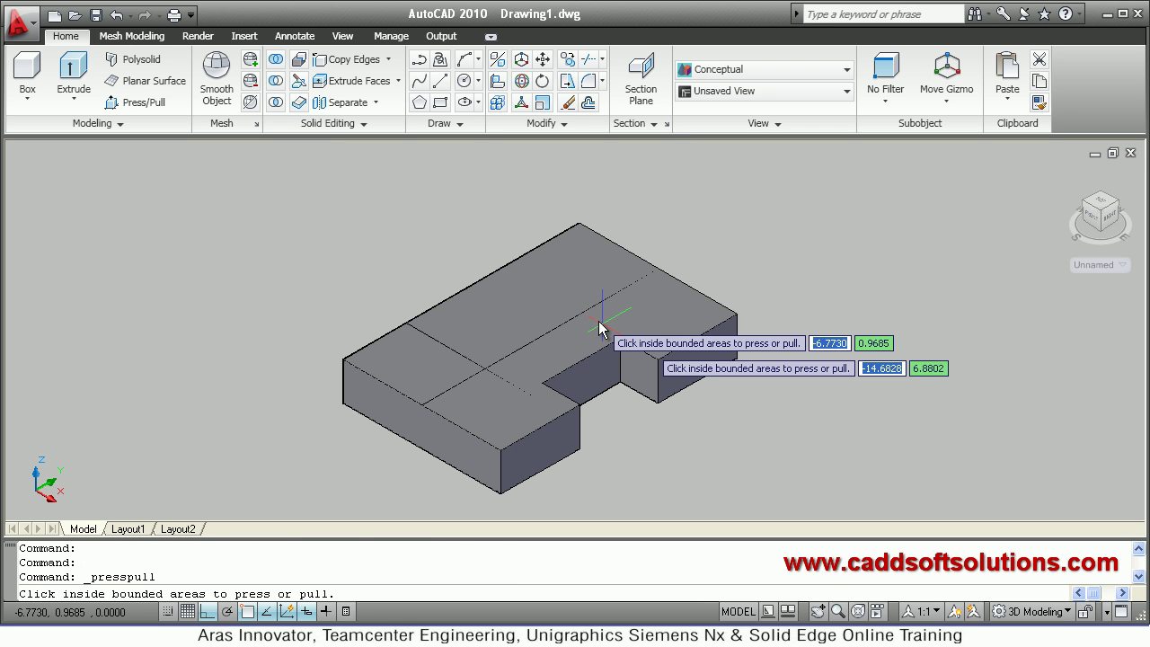
Press/pull the rear top-face strip of the slab up 25 units, then check the PDF reference.
click(540, 262)
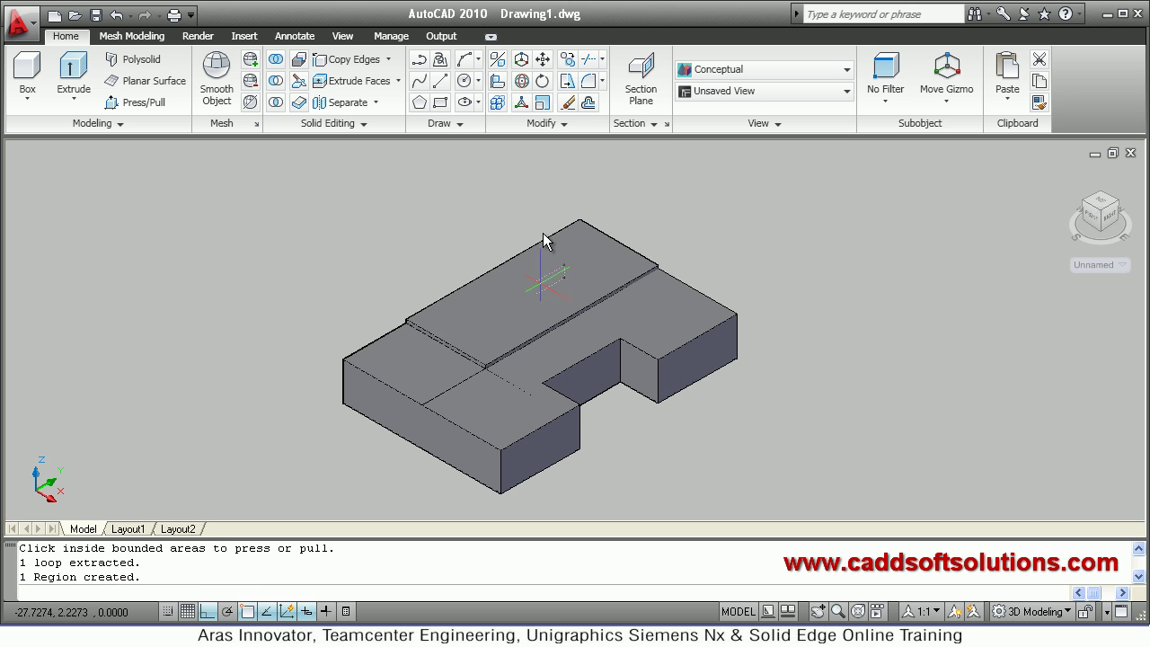
text(25)
key(Return)
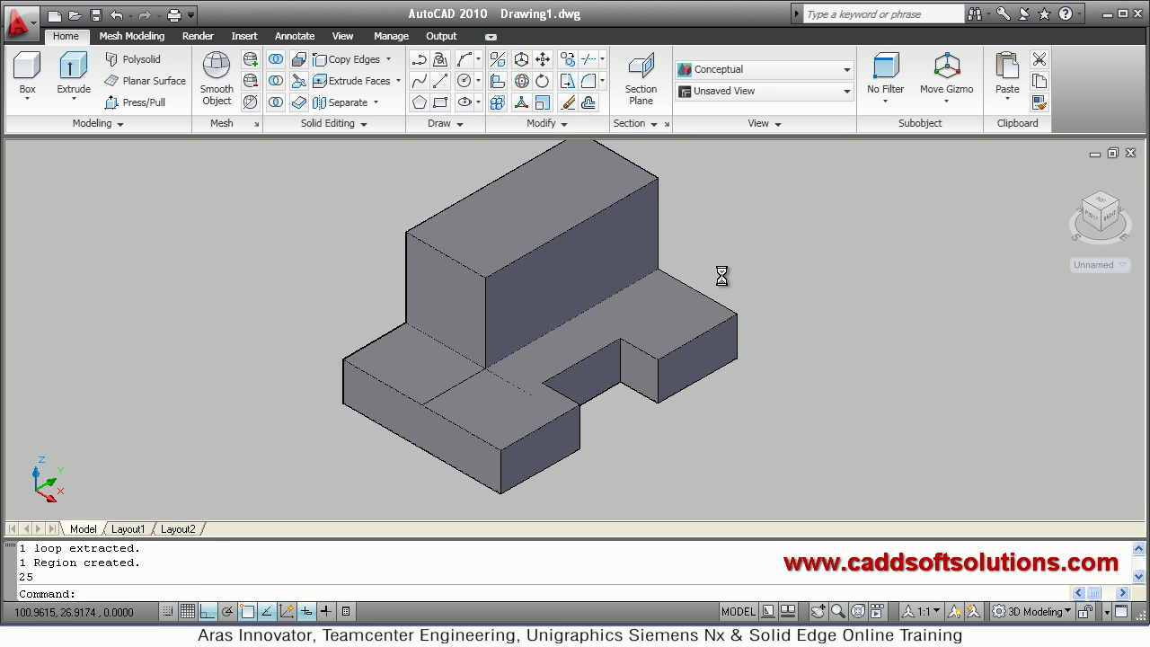
scroll(718, 274, down, 2)
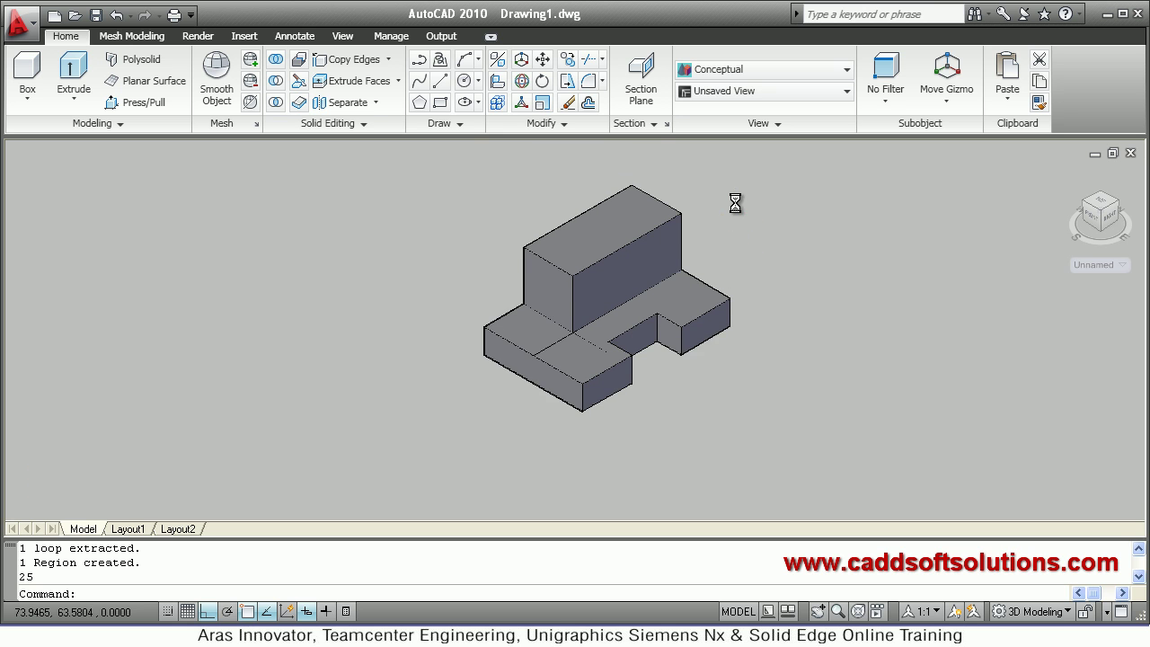
scroll(734, 199, up, 1)
key(alt+Tab)
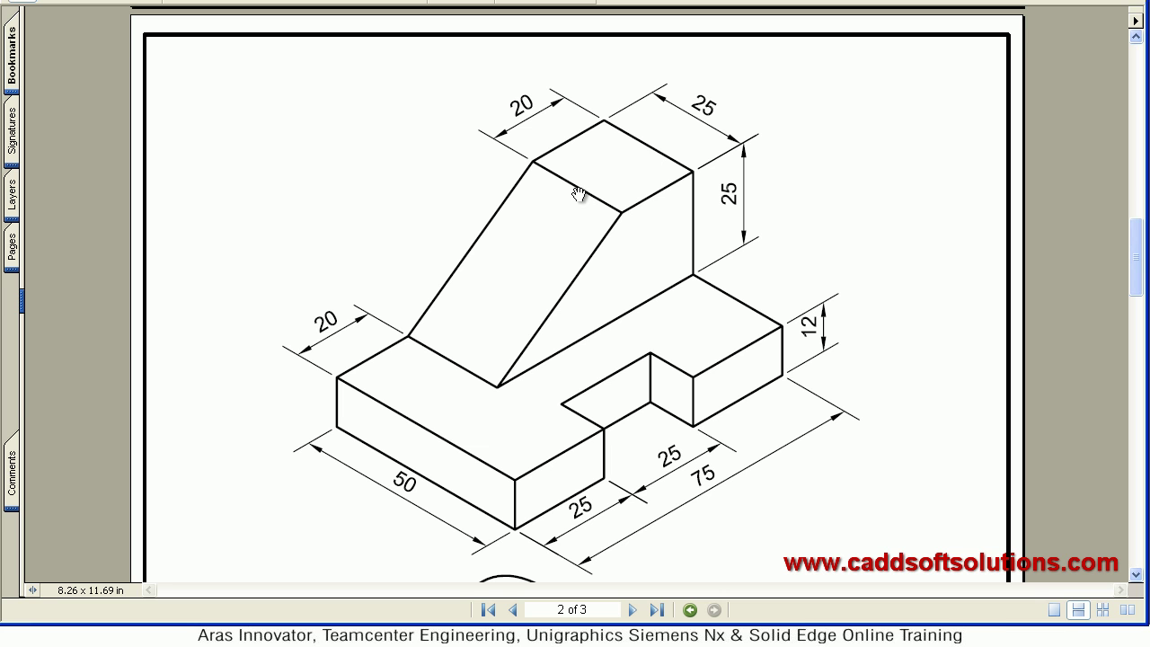
key(alt+Tab)
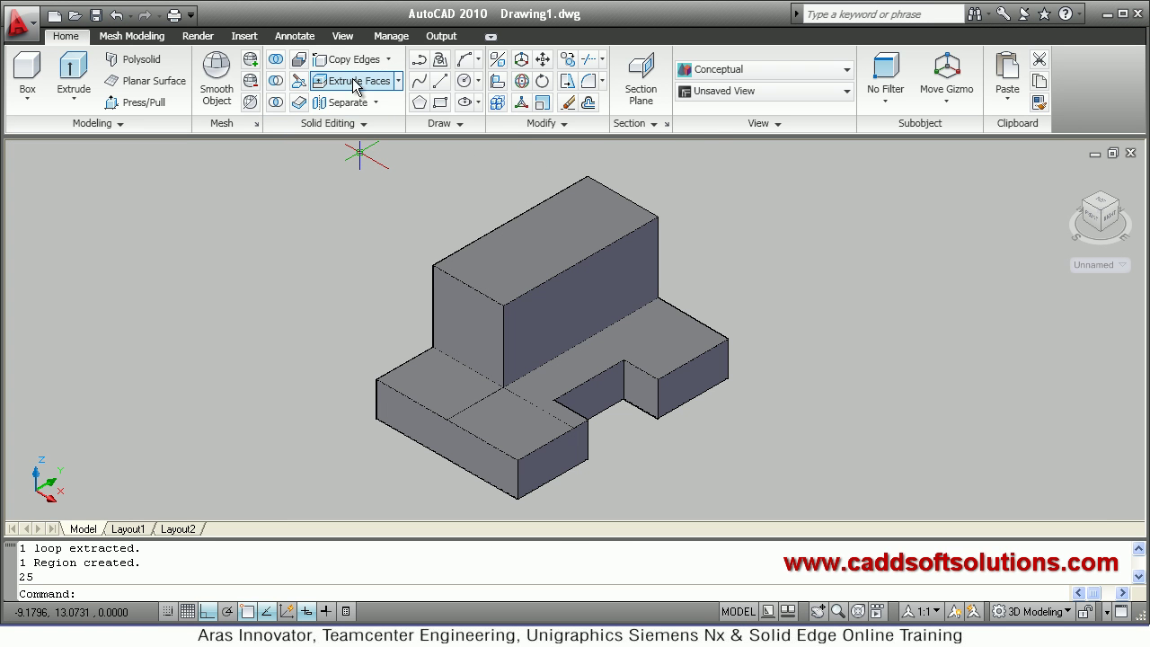
Copy the raised block's top back edge 20 units forward across its top face.
click(355, 60)
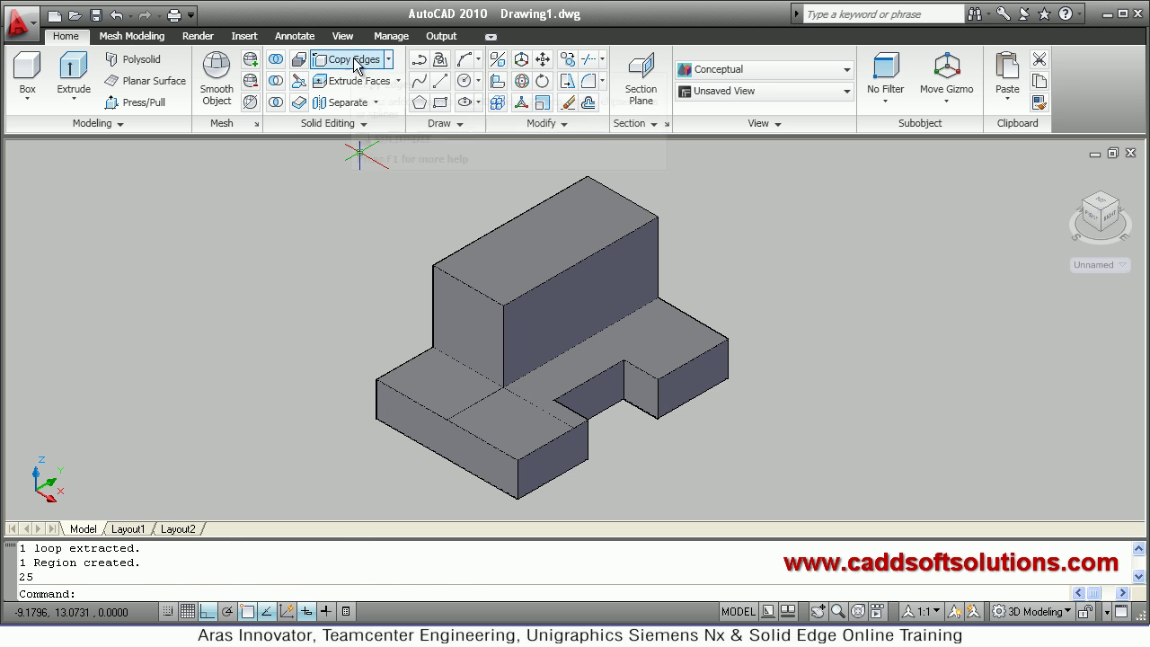
click(620, 195)
key(Return)
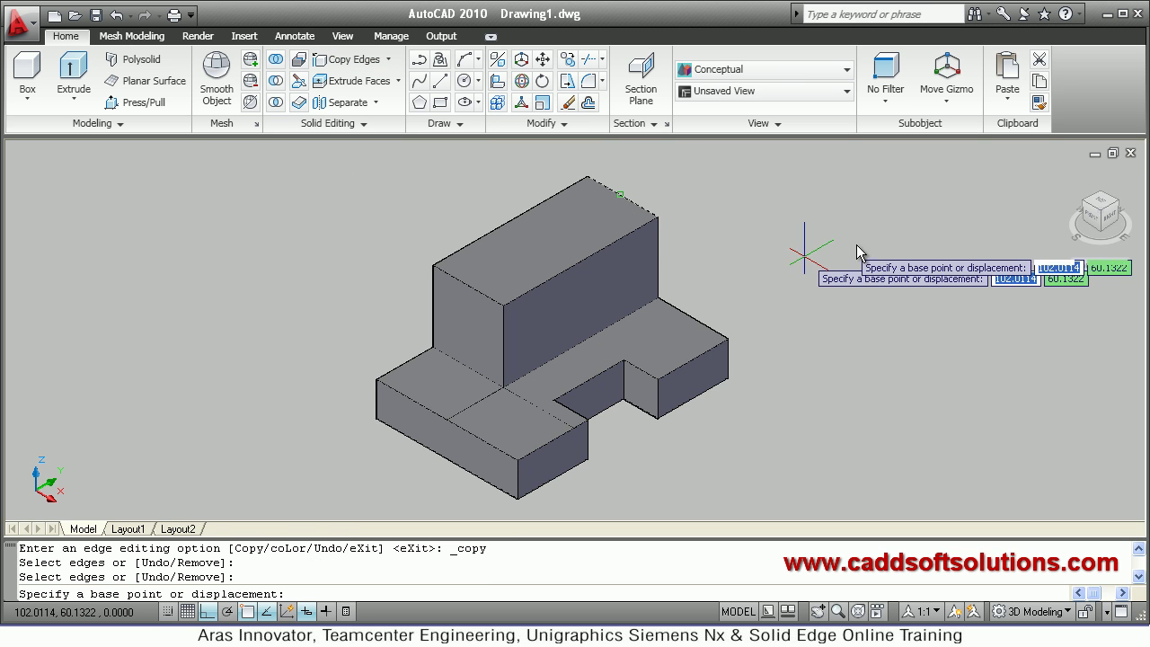
click(856, 234)
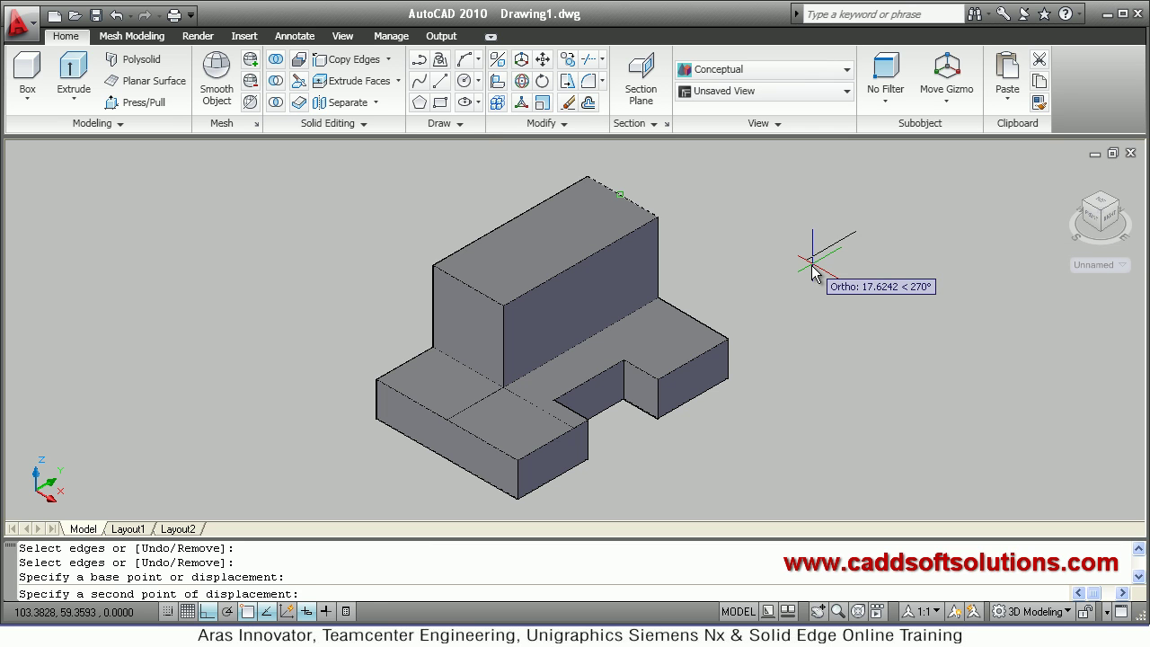
text(20)
key(Return)
key(Escape)
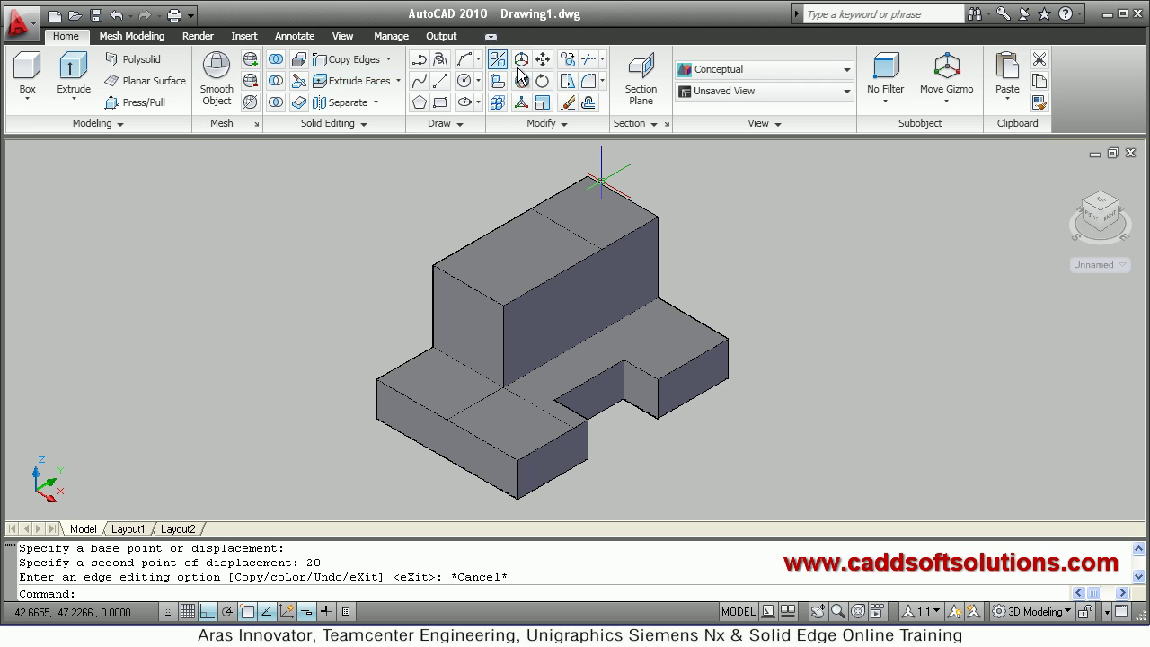
Draw a line on the block's side face from the copied edge's end to the bottom corner.
click(439, 83)
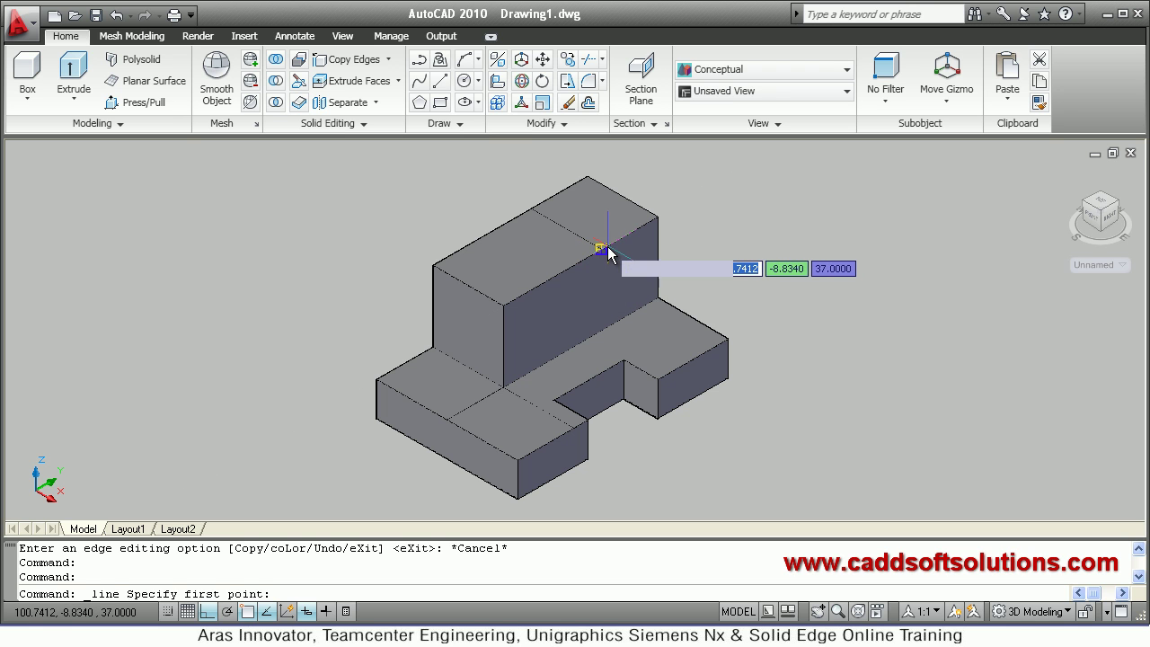
click(567, 314)
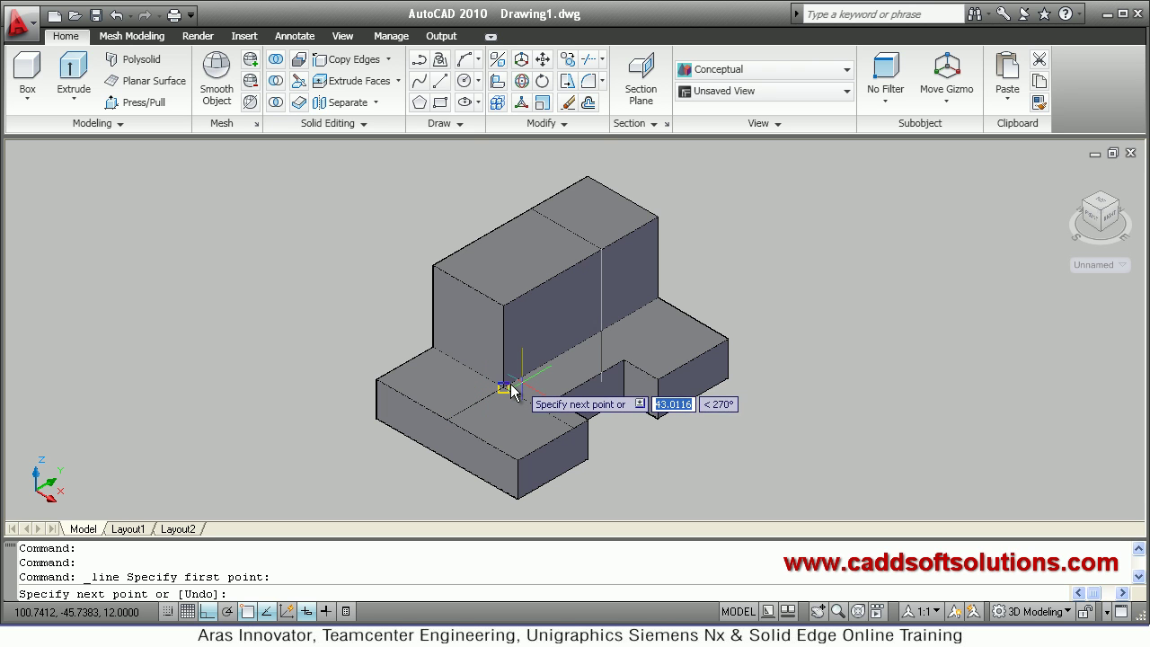
click(507, 392)
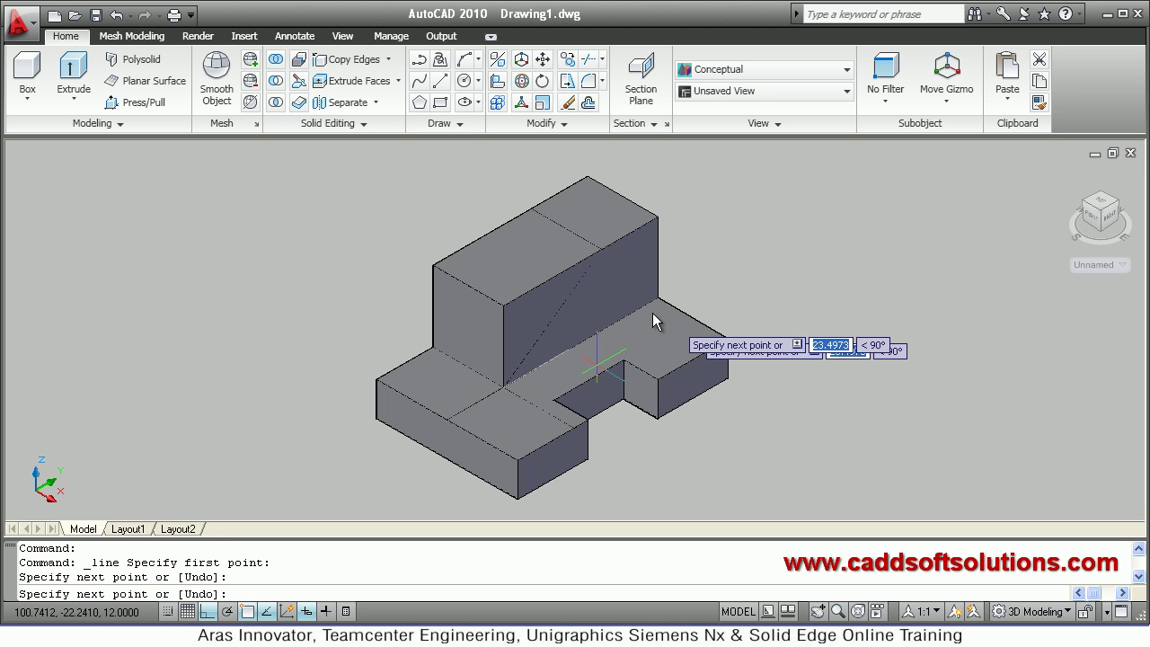
key(Return)
key(Return)
scroll(600, 263, up, 2)
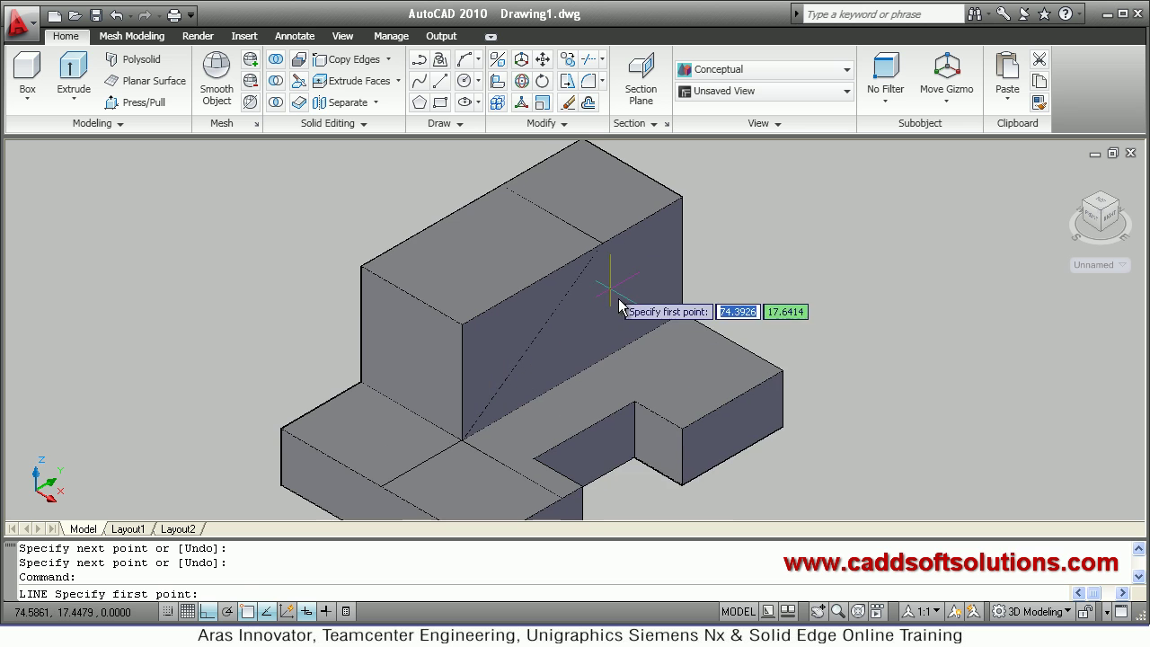
key(Escape)
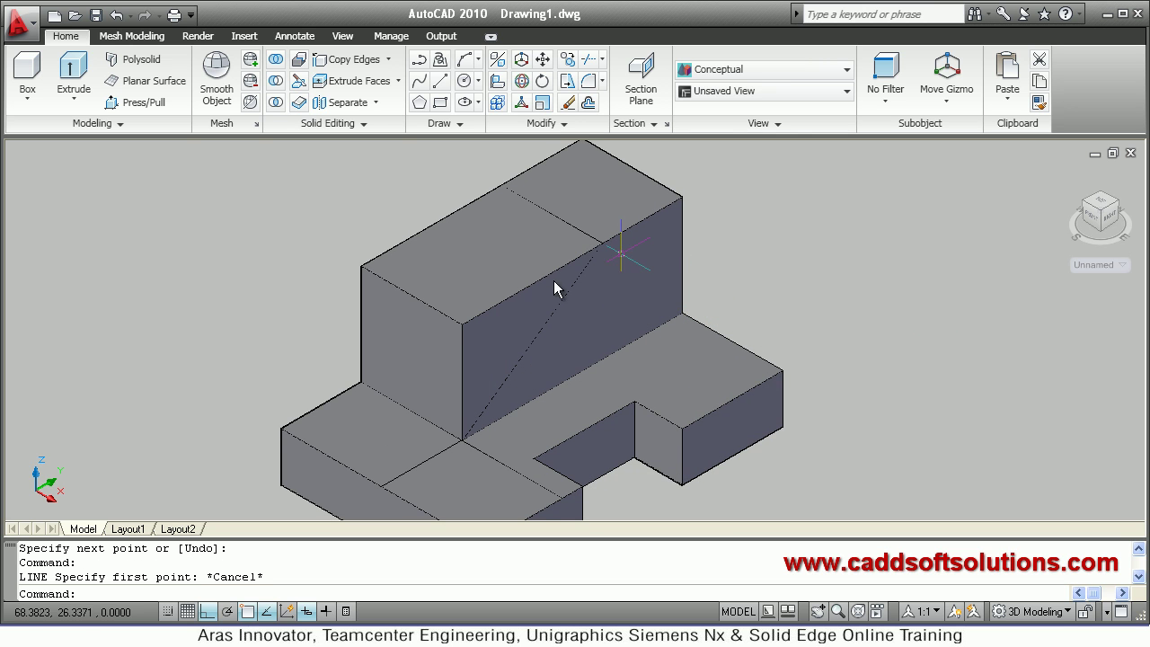
scroll(530, 329, up, 2)
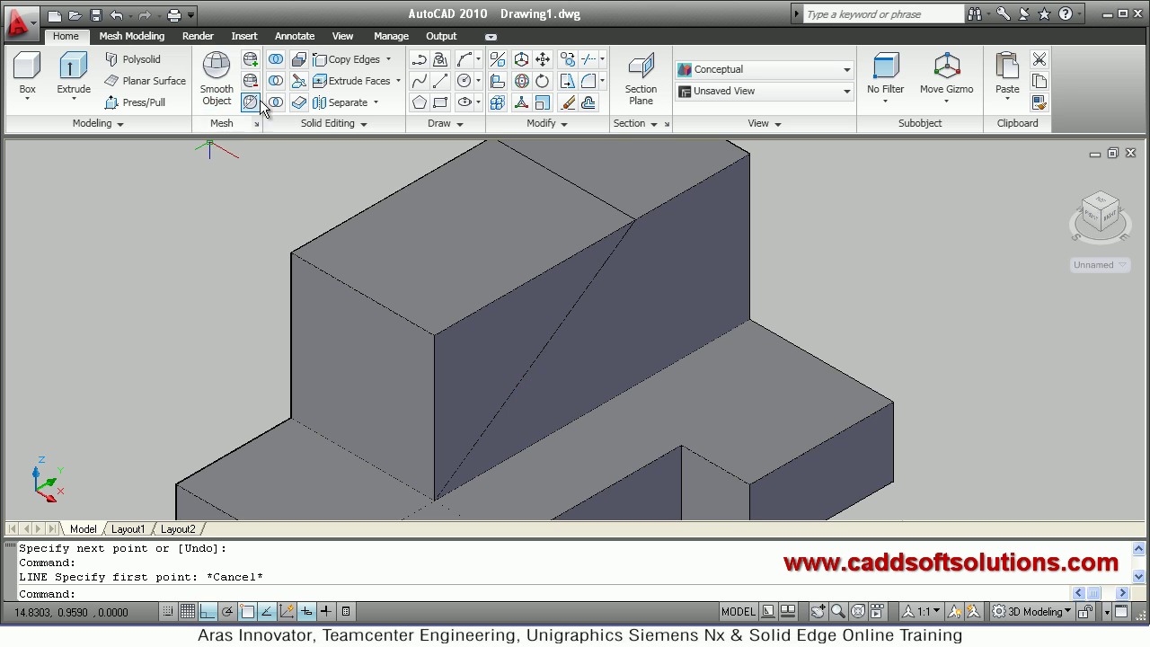
Press/pull the triangle above the diagonal through the block to leave a sloped face.
click(144, 102)
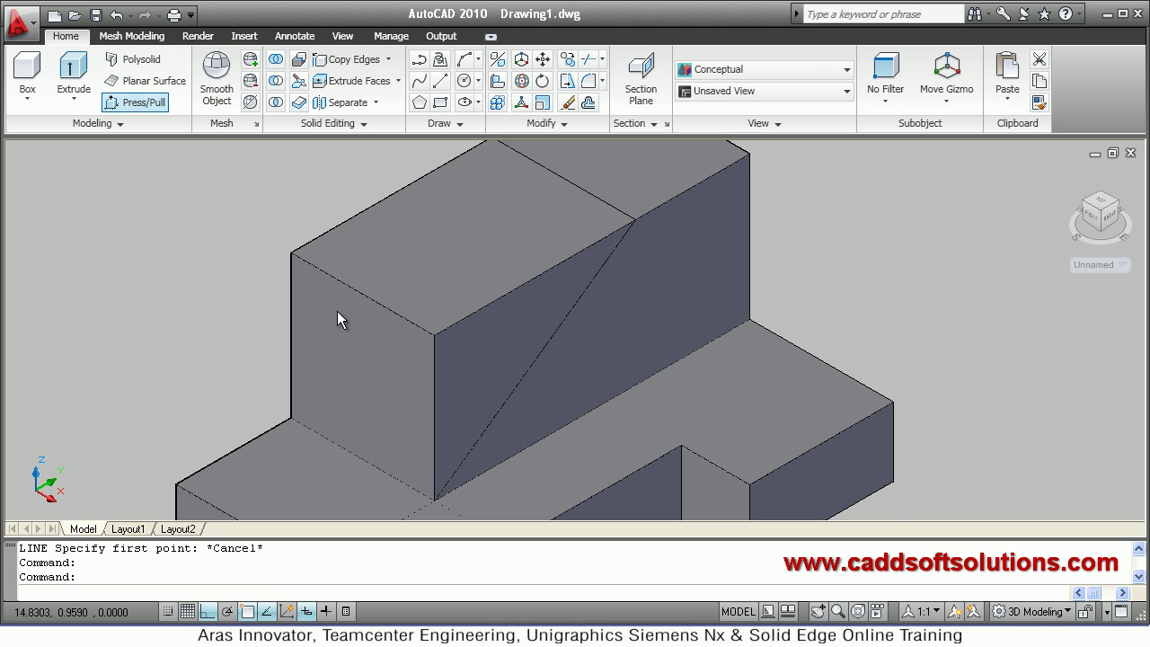
click(482, 380)
click(180, 280)
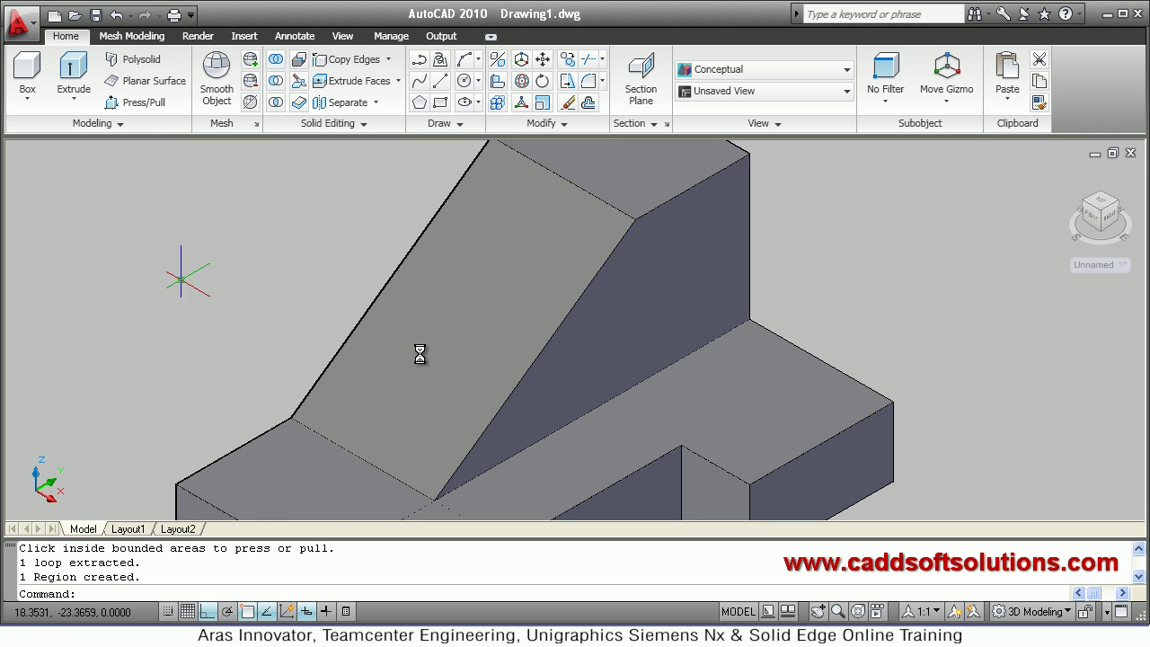
scroll(420, 354, down, 4)
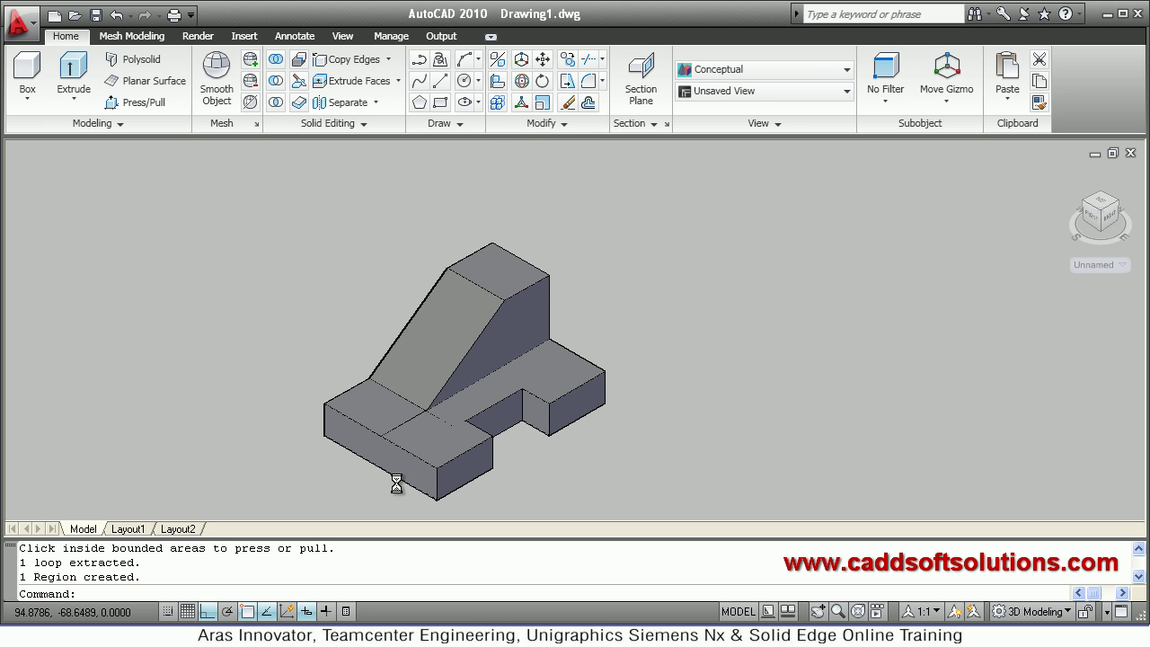
scroll(396, 482, up, 2)
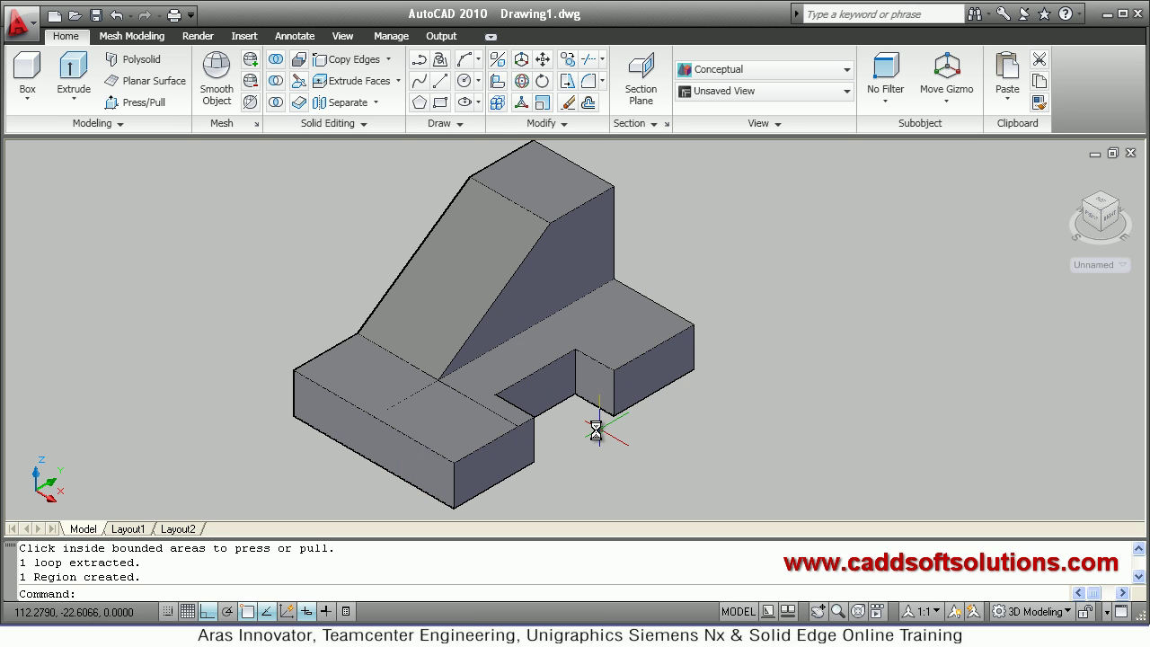
scroll(596, 431, down, 2)
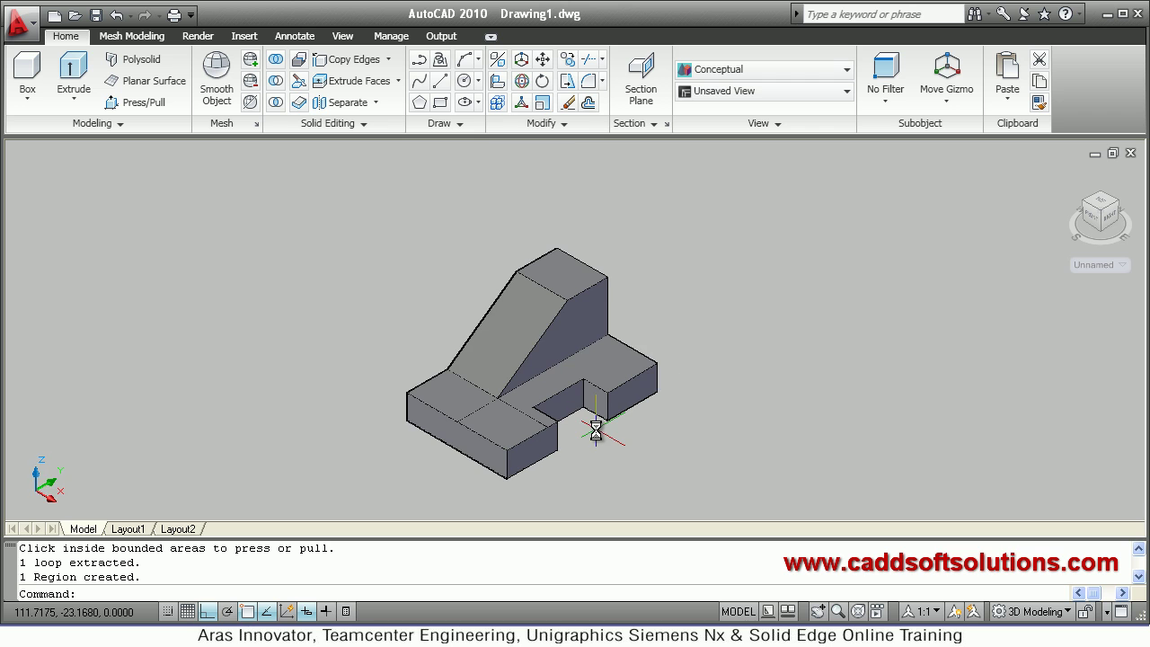
scroll(595, 431, up, 2)
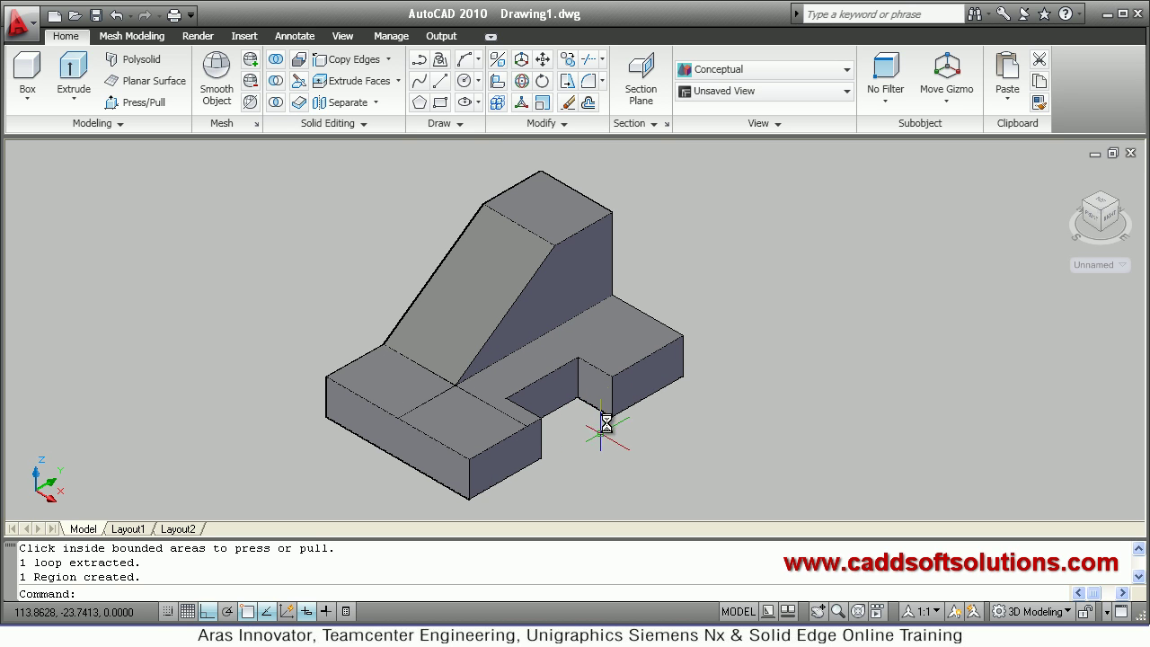